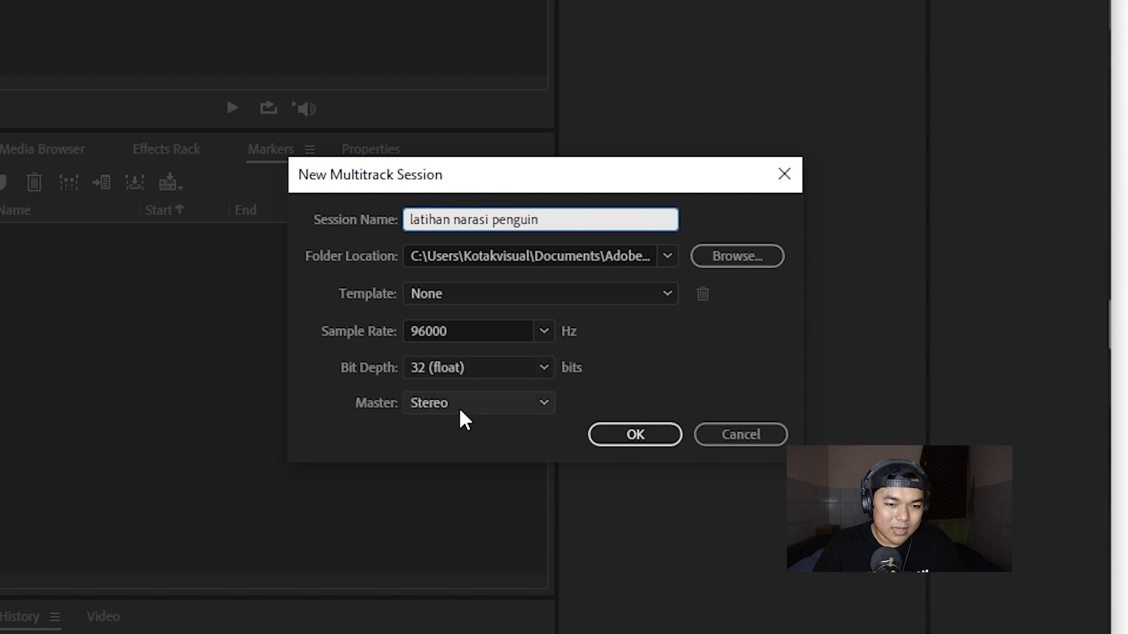
Create the multitrack session "latihan narasi penguin" at 96000 Hz, 32-bit float, with a stereo master and no template.
{"action": "left_click", "coordinate": [635, 434]}
{"action": "double_click", "coordinate": [528, 21]}
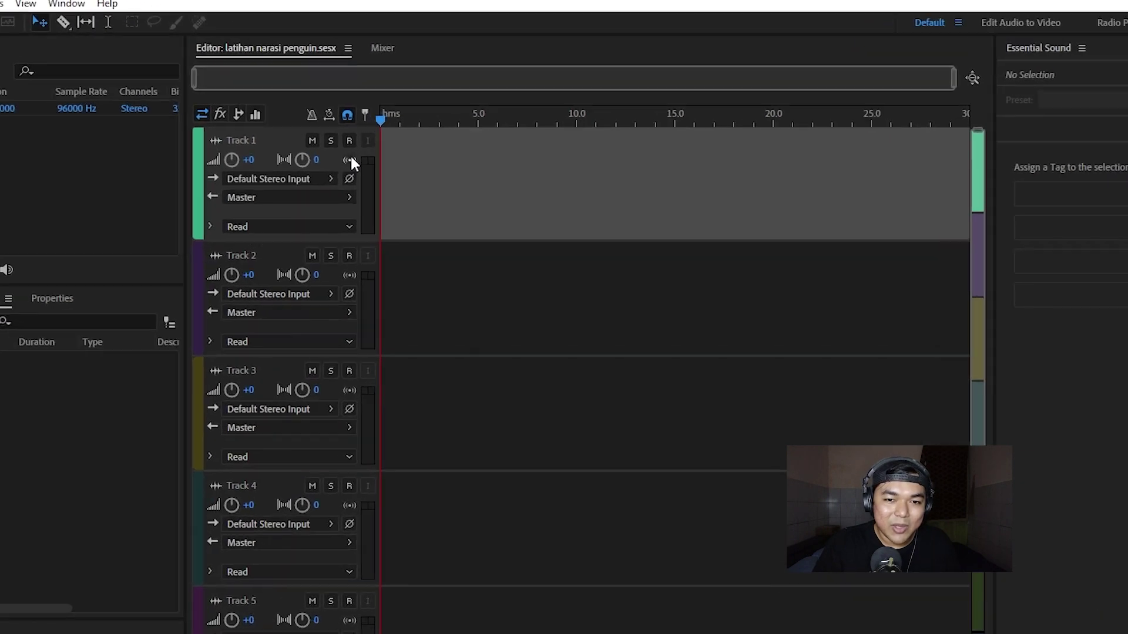
Arm Track 1 for recording and set its input to the mono source [01M] Microphone (Realtek(R) Audio) 1.
{"action": "left_click", "coordinate": [349, 141]}
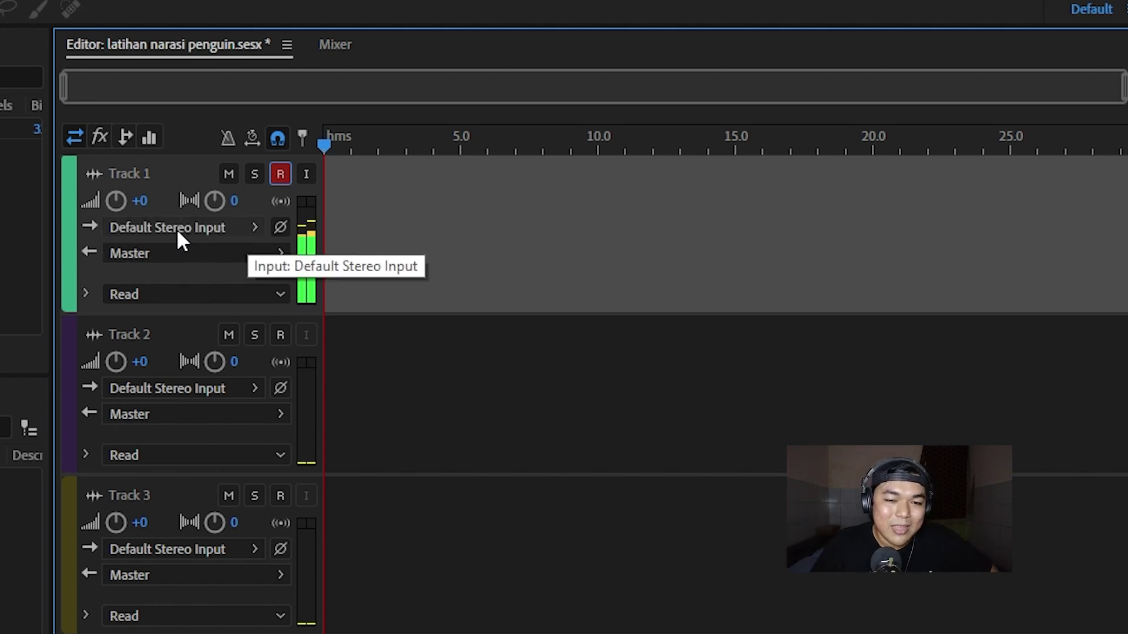
{"action": "left_click", "coordinate": [242, 230]}
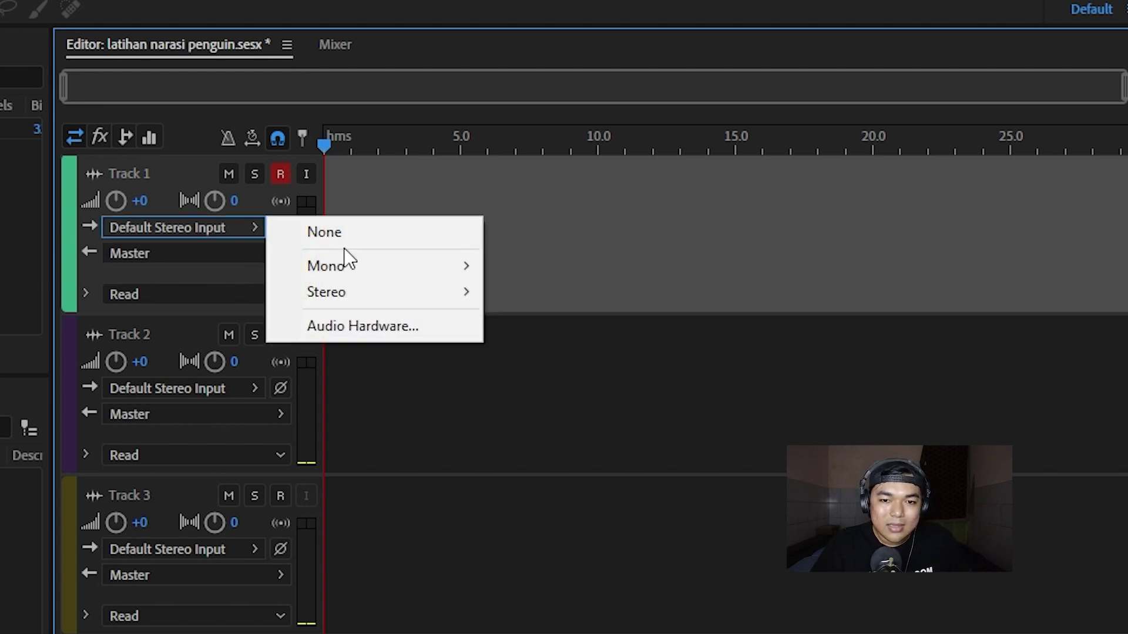
{"action": "mouse_move", "coordinate": [391, 270]}
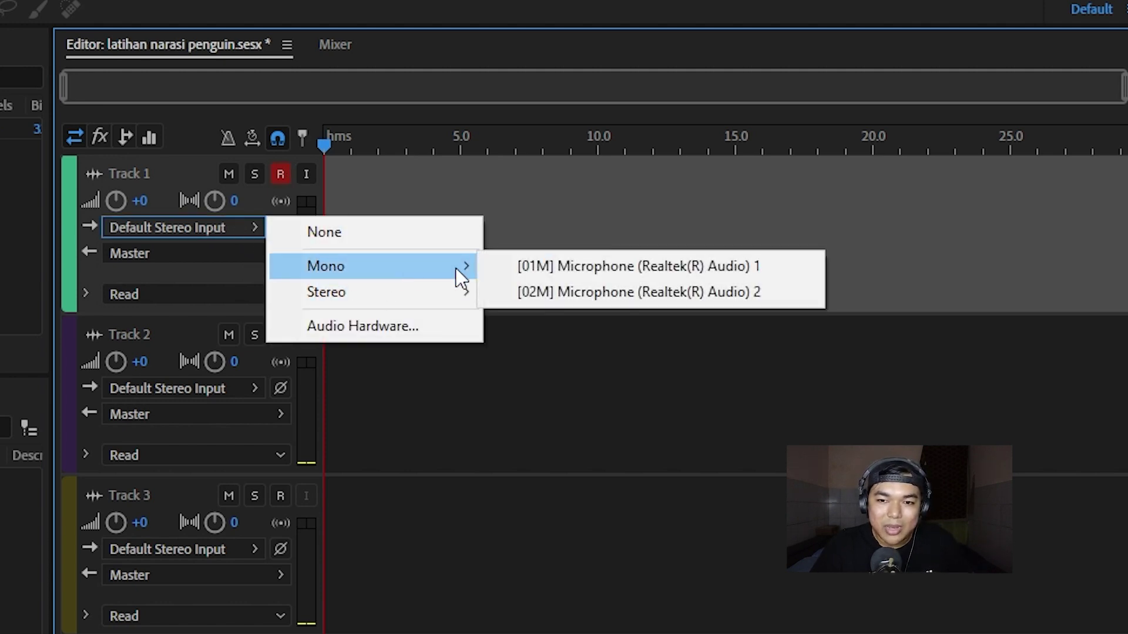
{"action": "left_click", "coordinate": [584, 266]}
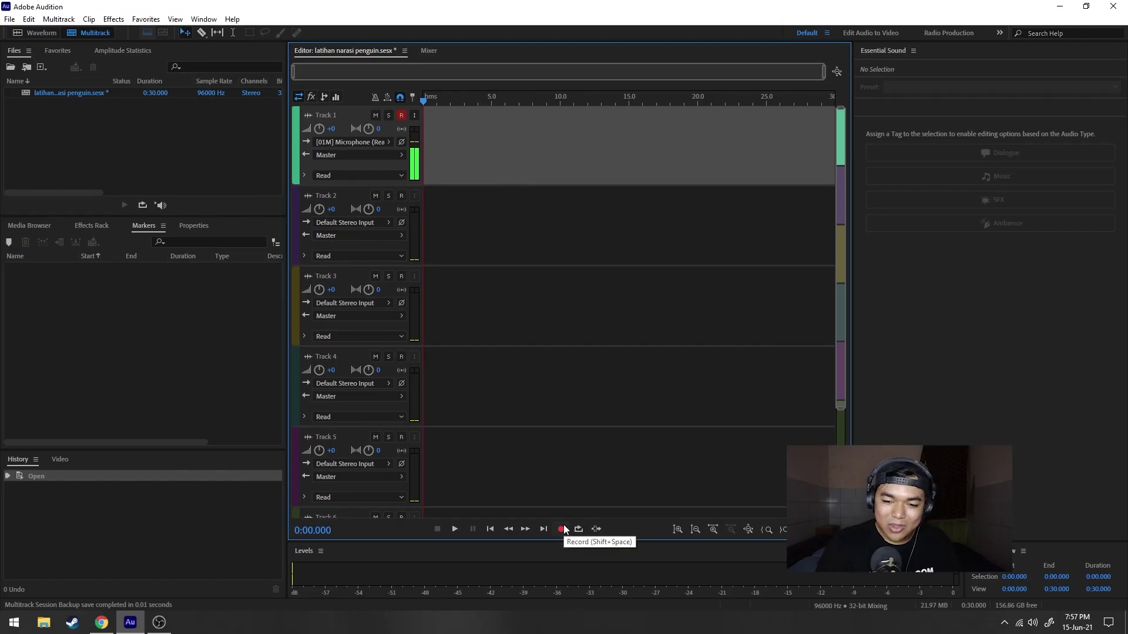
Arrange the audio editor window side by side with the penguin article open in the browser.
{"action": "left_click", "coordinate": [1086, 7]}
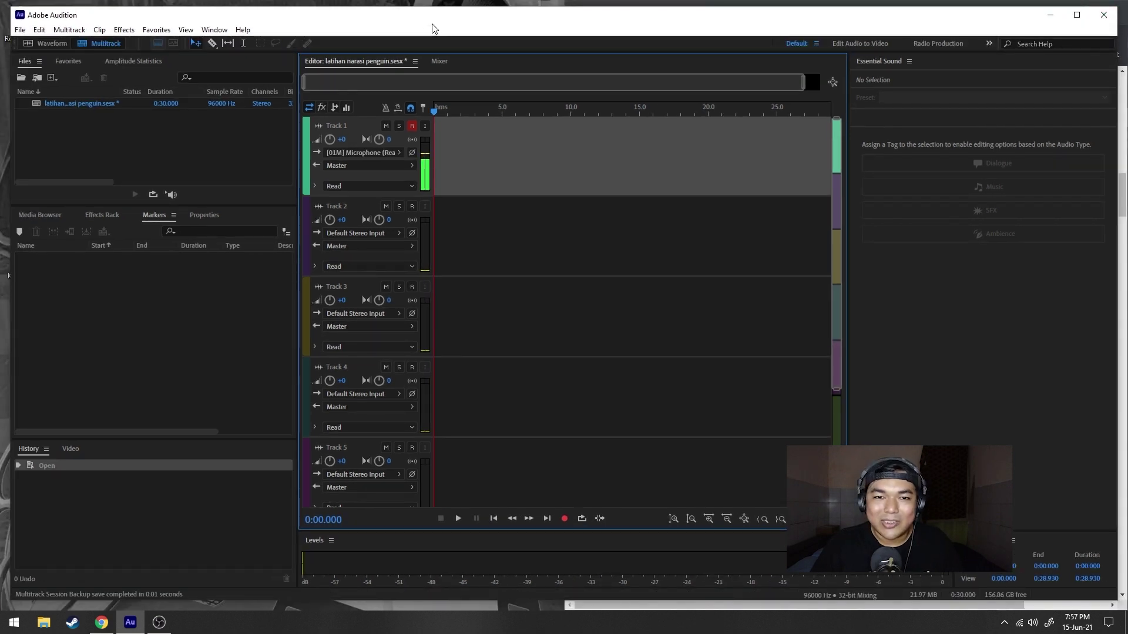
{"action": "left_click_drag", "start_coordinate": [311, 18], "coordinate": [3, 63]}
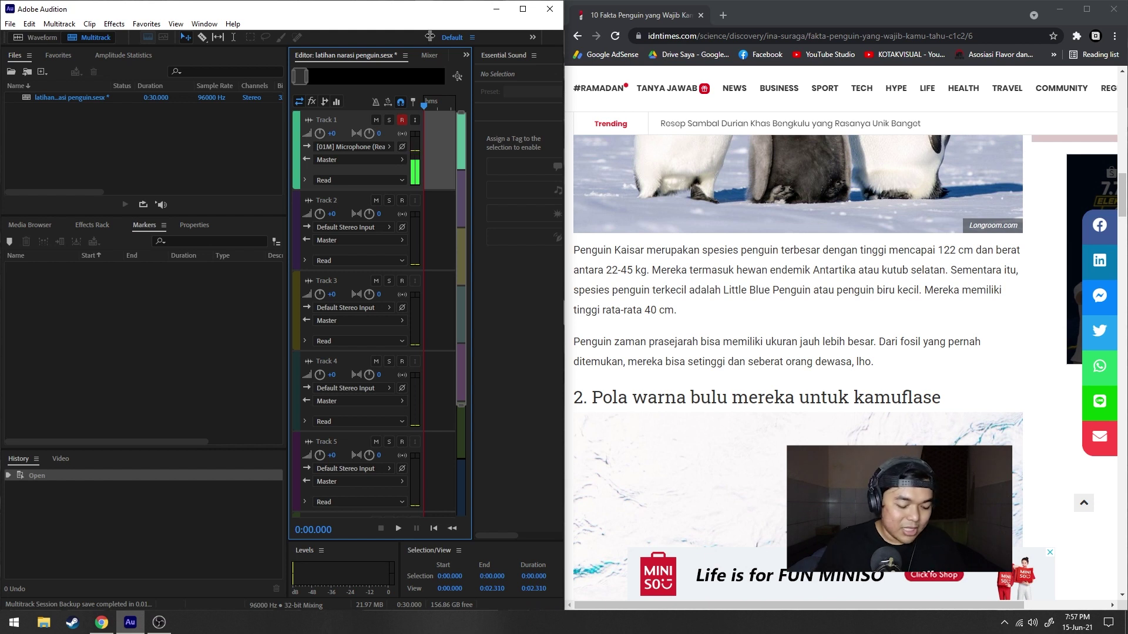
Record about 51 seconds of narration on Track 1, adding twelve cue markers during the take, and stop the recording.
{"action": "key", "text": "shift+space"}
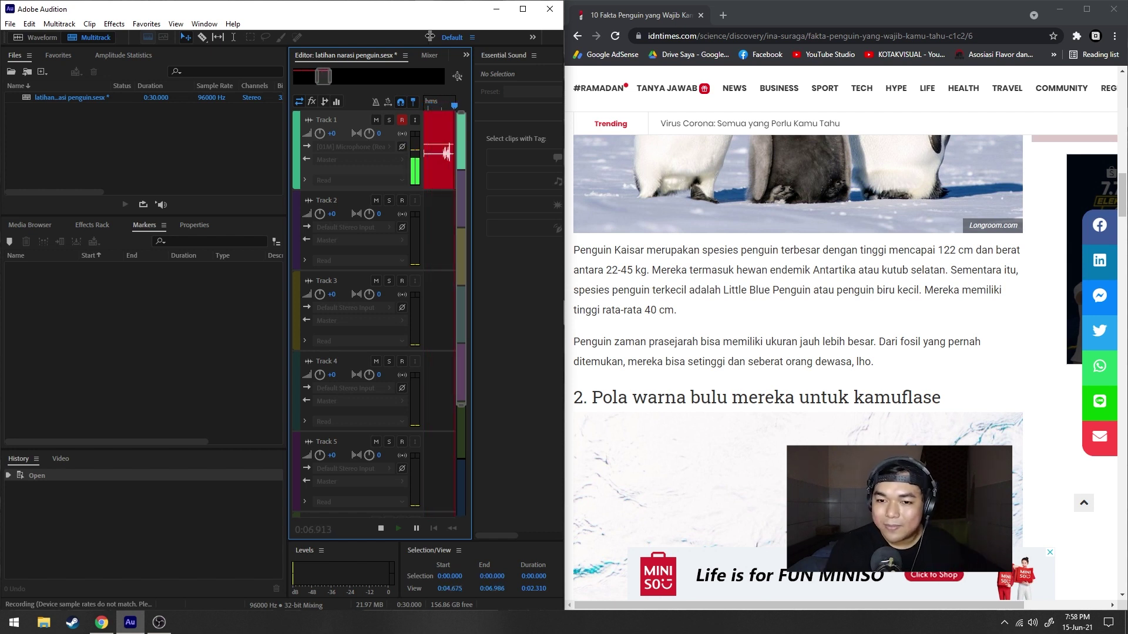
{"action": "key", "text": "m"}
{"action": "key", "text": "m"}
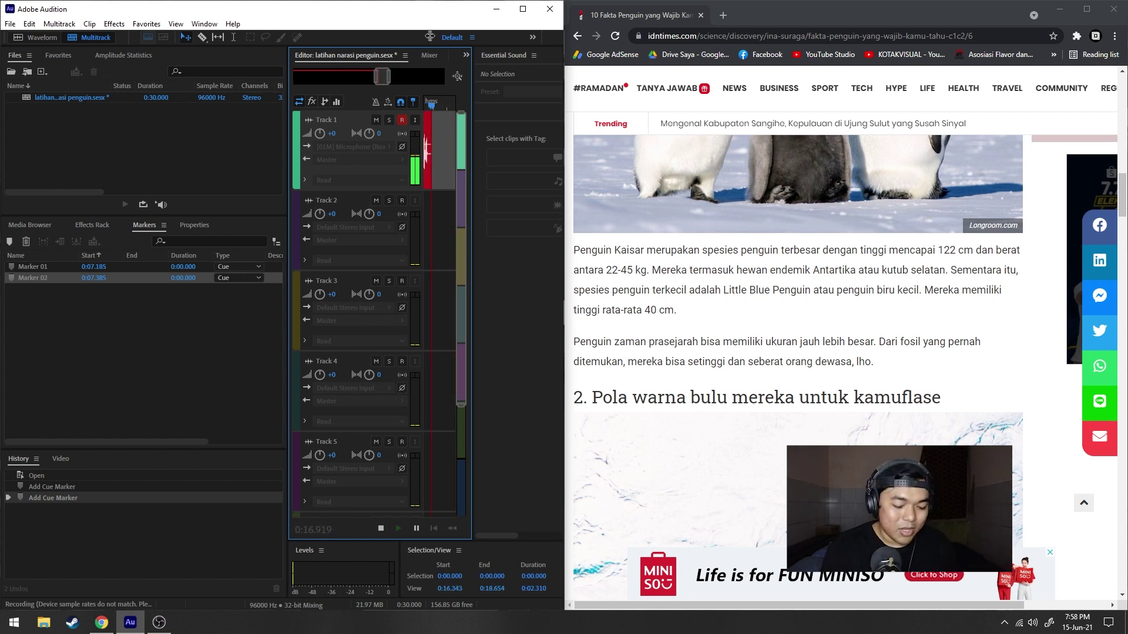
{"action": "key", "text": "m"}
{"action": "key", "text": "m"}
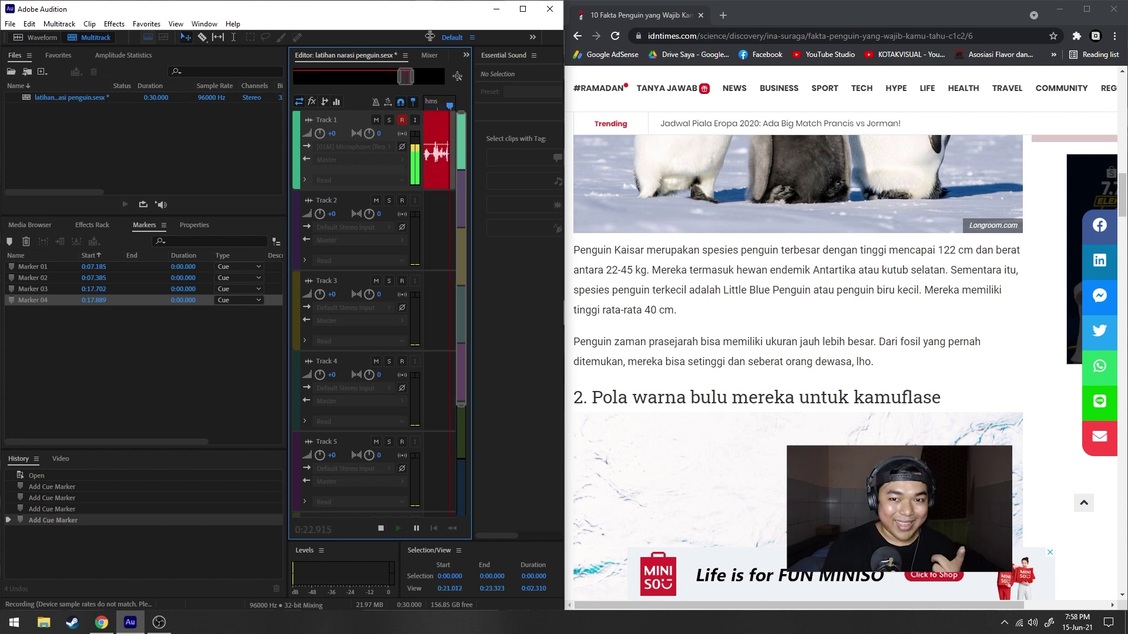
{"action": "key", "text": "m"}
{"action": "key", "text": "m"}
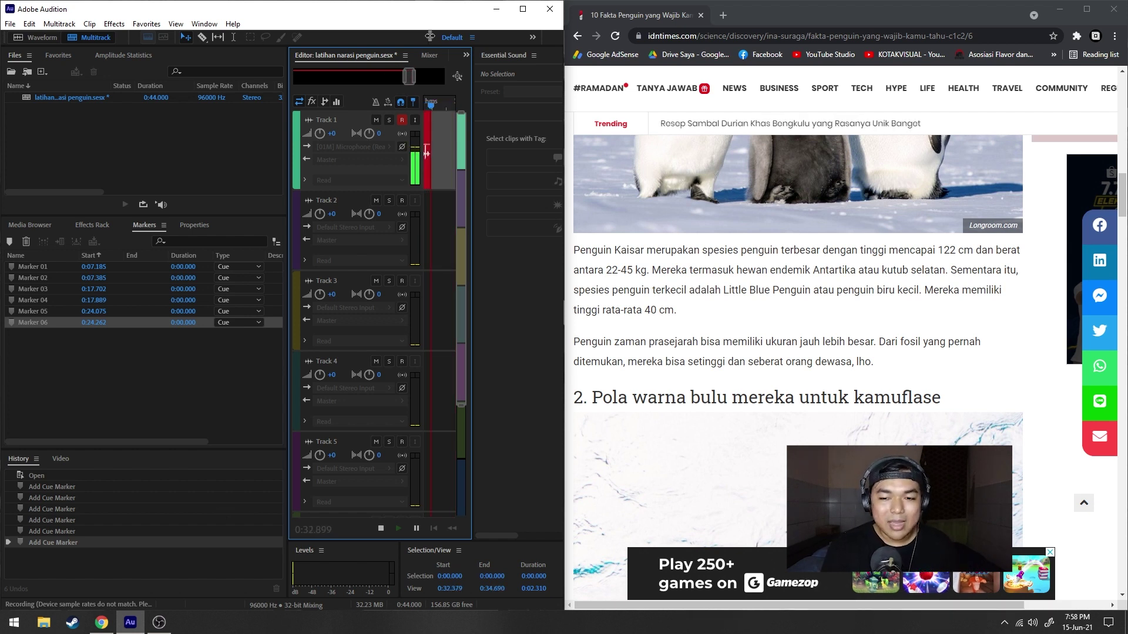
{"action": "key", "text": "m"}
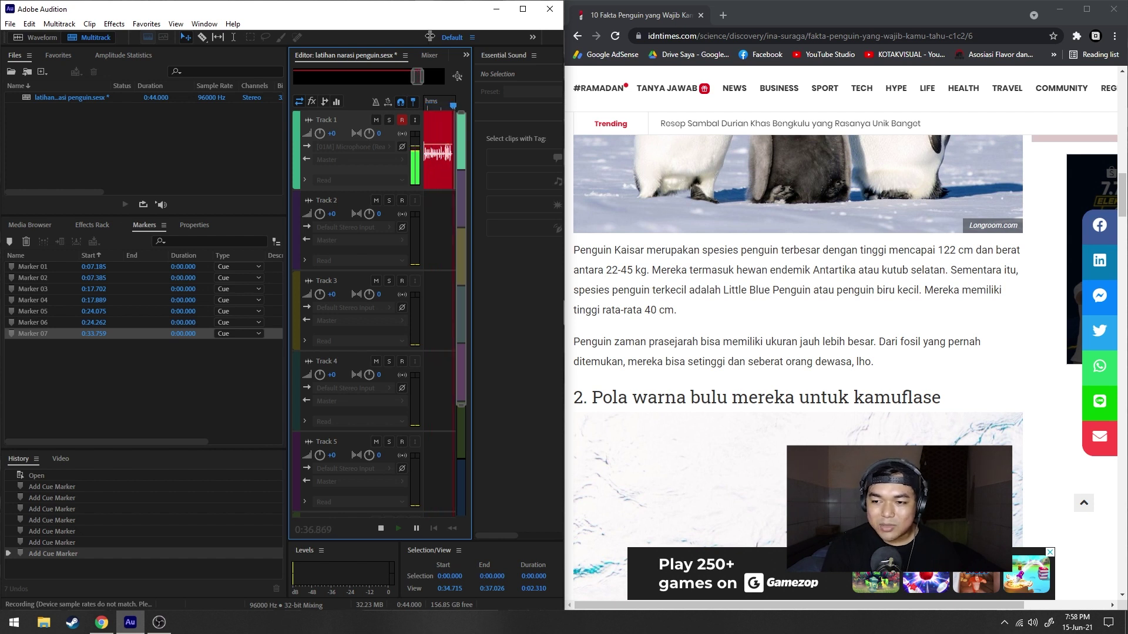
{"action": "key", "text": "m"}
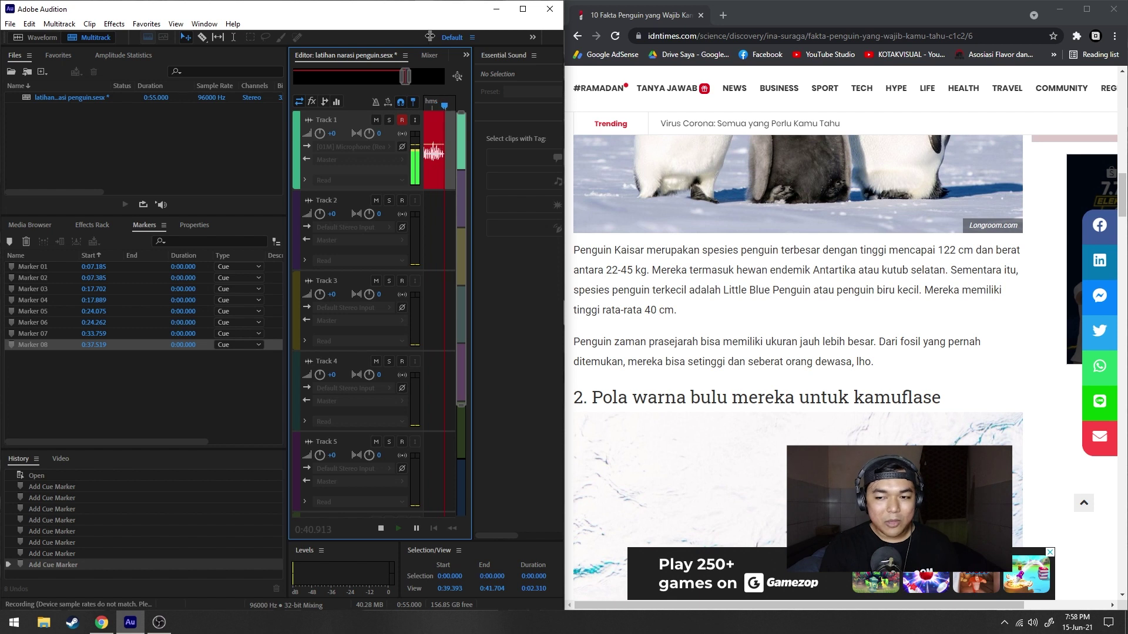
{"action": "key", "text": "m"}
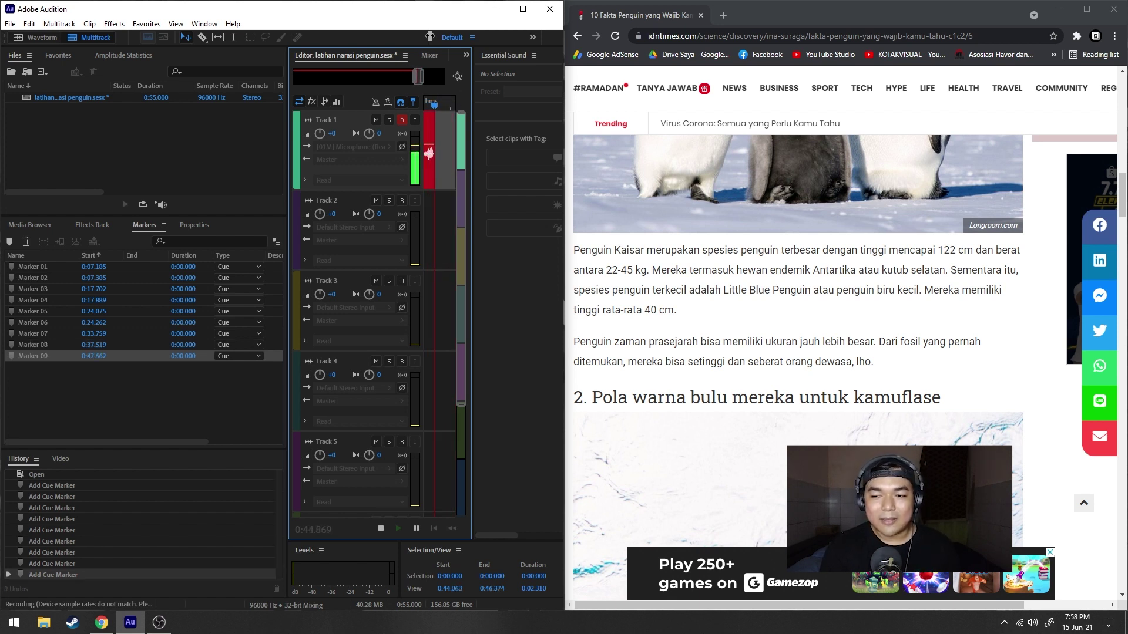
{"action": "key", "text": "m"}
{"action": "key", "text": "m"}
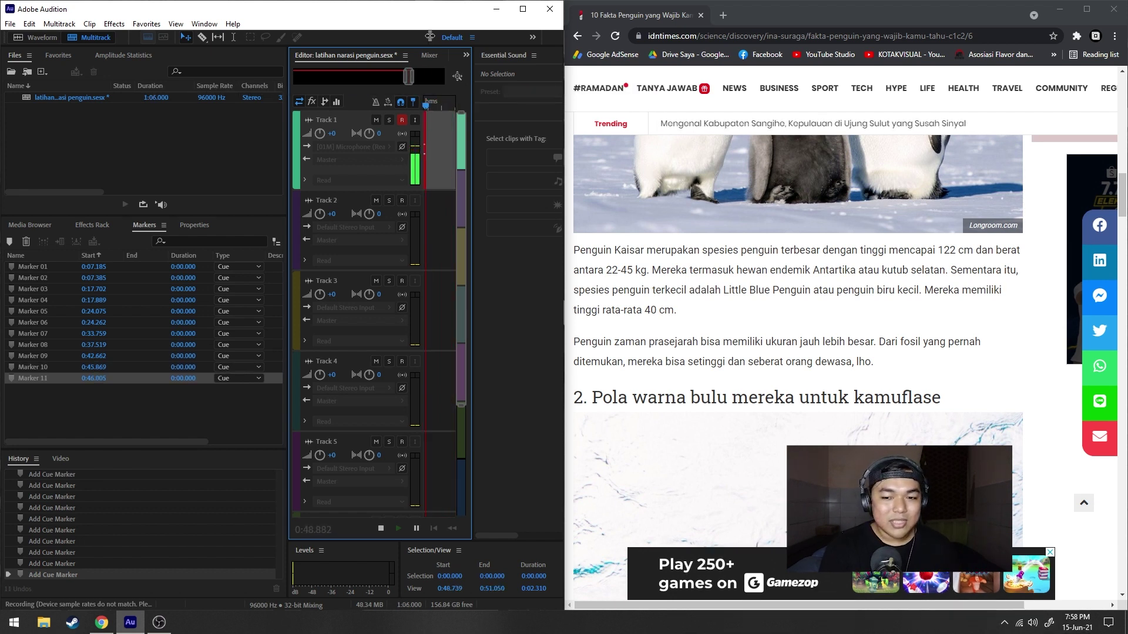
{"action": "key", "text": "m"}
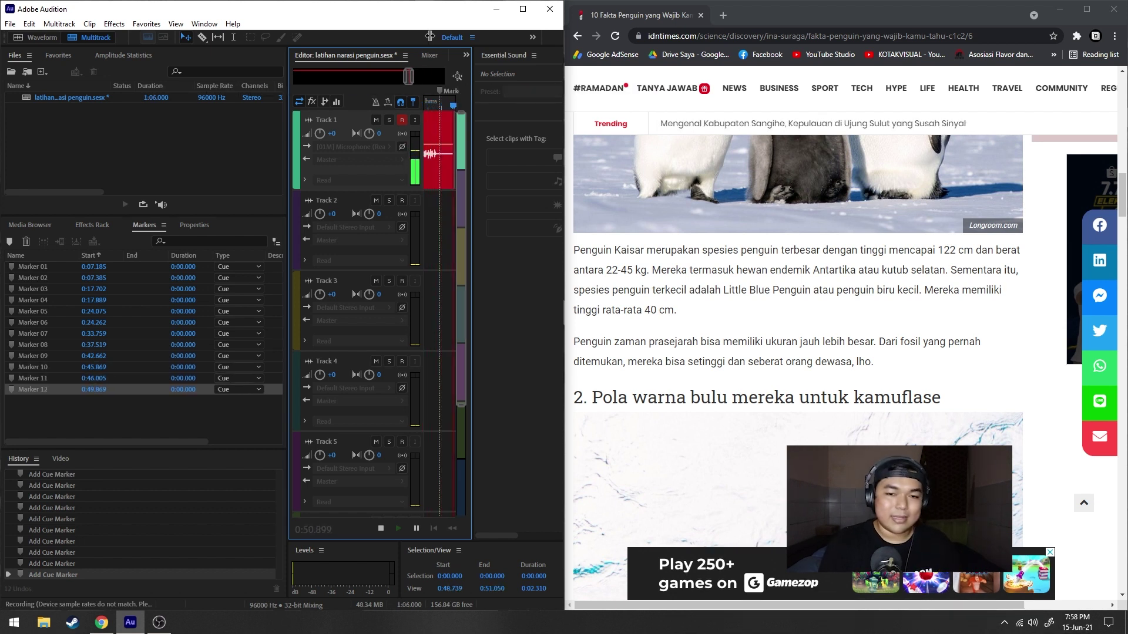
{"action": "key", "text": "space"}
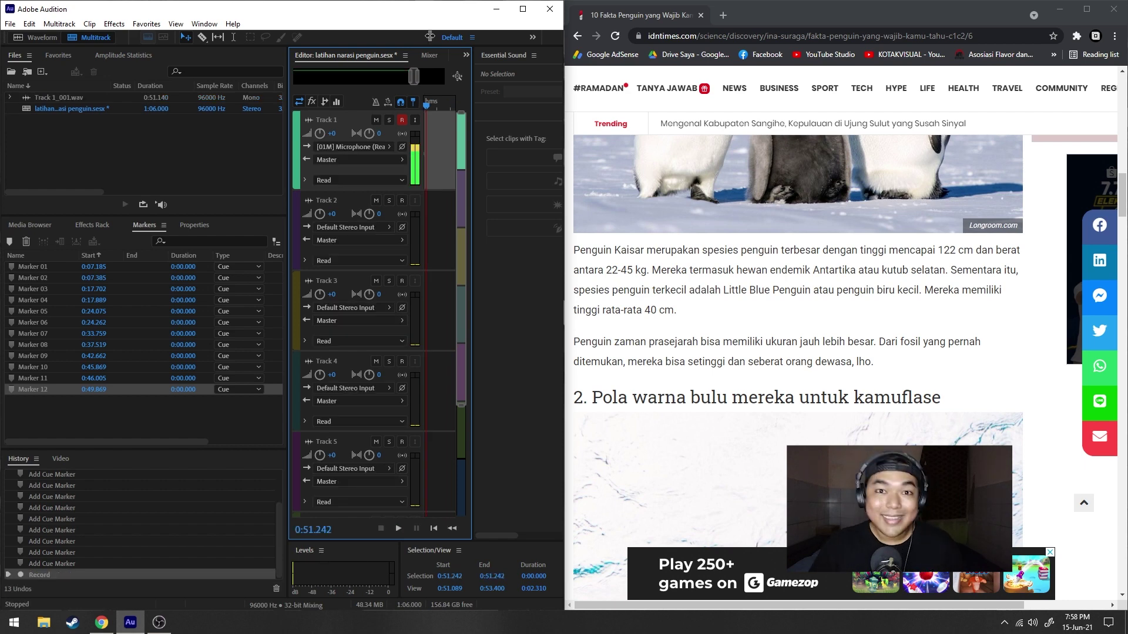
Maximize the editor window and examine the recorded Track 1 clip along the timeline together with its marker list.
{"action": "left_click", "coordinate": [522, 9]}
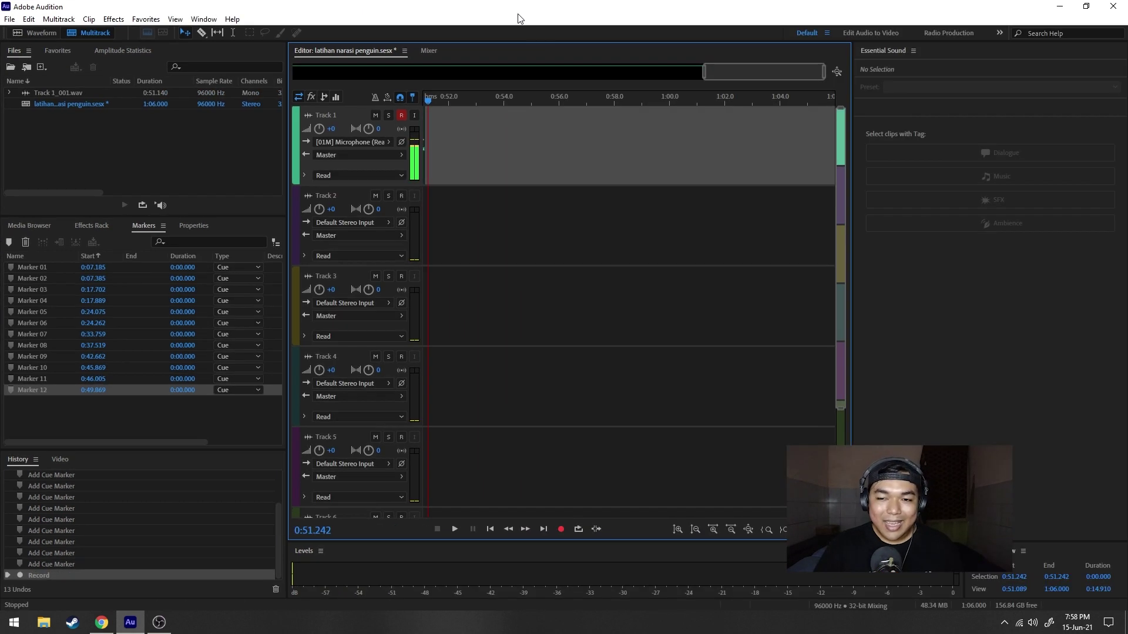
{"action": "left_click_drag", "start_coordinate": [718, 73], "coordinate": [531, 81]}
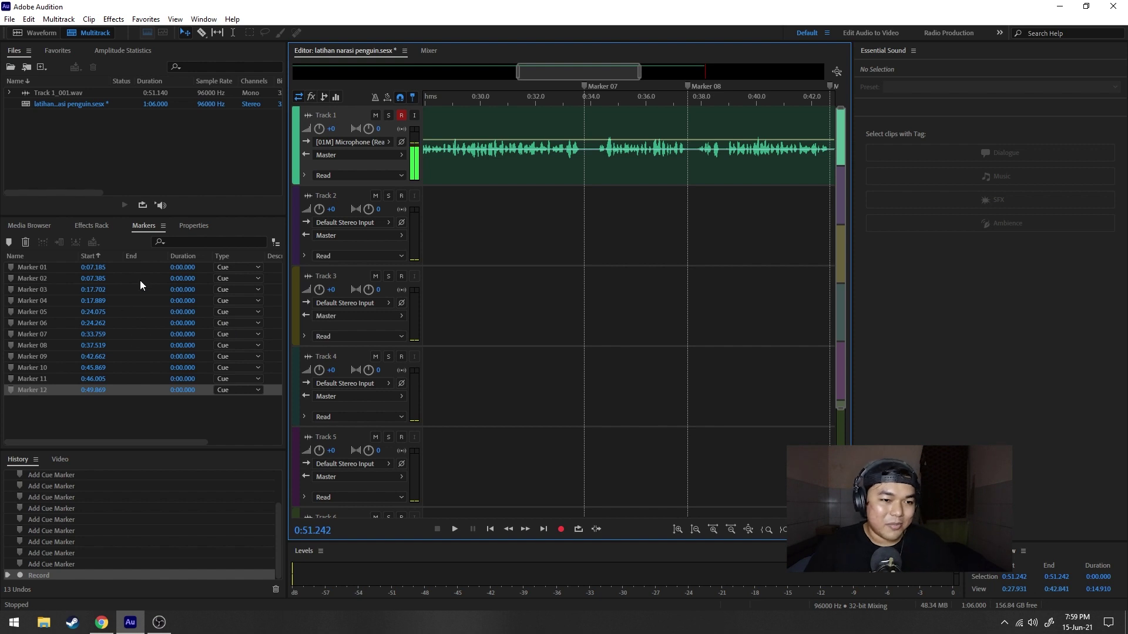
{"action": "left_click", "coordinate": [35, 225]}
{"action": "left_click", "coordinate": [91, 227]}
{"action": "left_click", "coordinate": [142, 226]}
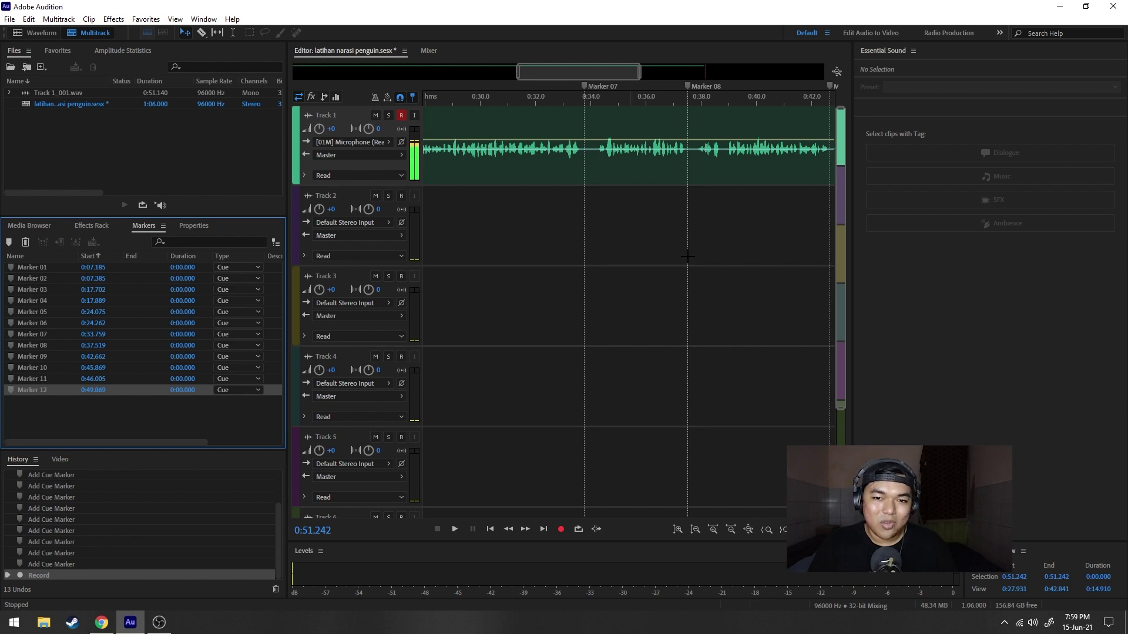
{"action": "mouse_move", "coordinate": [148, 418]}
{"action": "left_mouse_down"}
{"action": "mouse_move", "coordinate": [86, 273]}
{"action": "mouse_move", "coordinate": [121, 415]}
{"action": "left_mouse_up"}
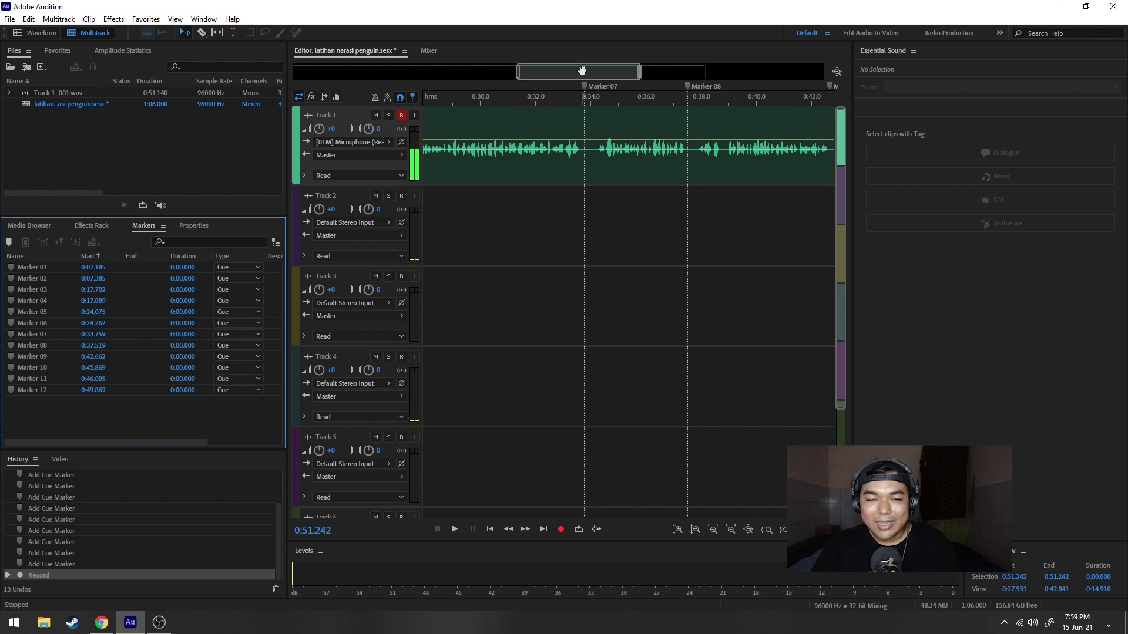
{"action": "left_click_drag", "start_coordinate": [605, 72], "coordinate": [414, 73]}
{"action": "scroll", "coordinate": [414, 72], "scroll_direction": "down", "scroll_amount": 5}
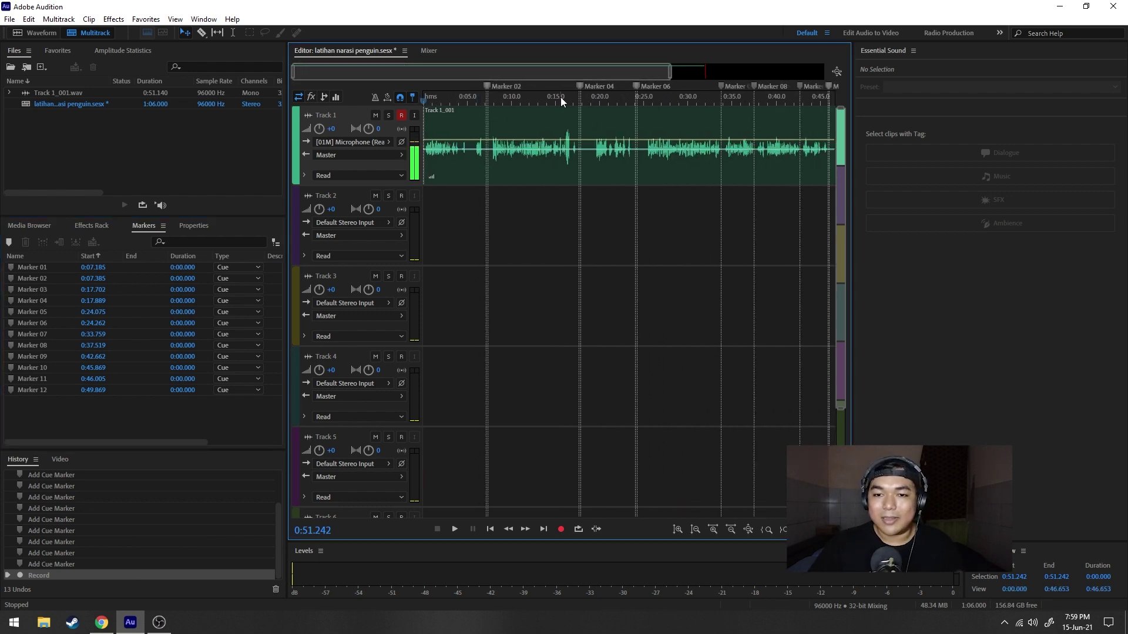
Split the Track 1 clip at Marker 06 and delete the part before it.
{"action": "left_click", "coordinate": [661, 99]}
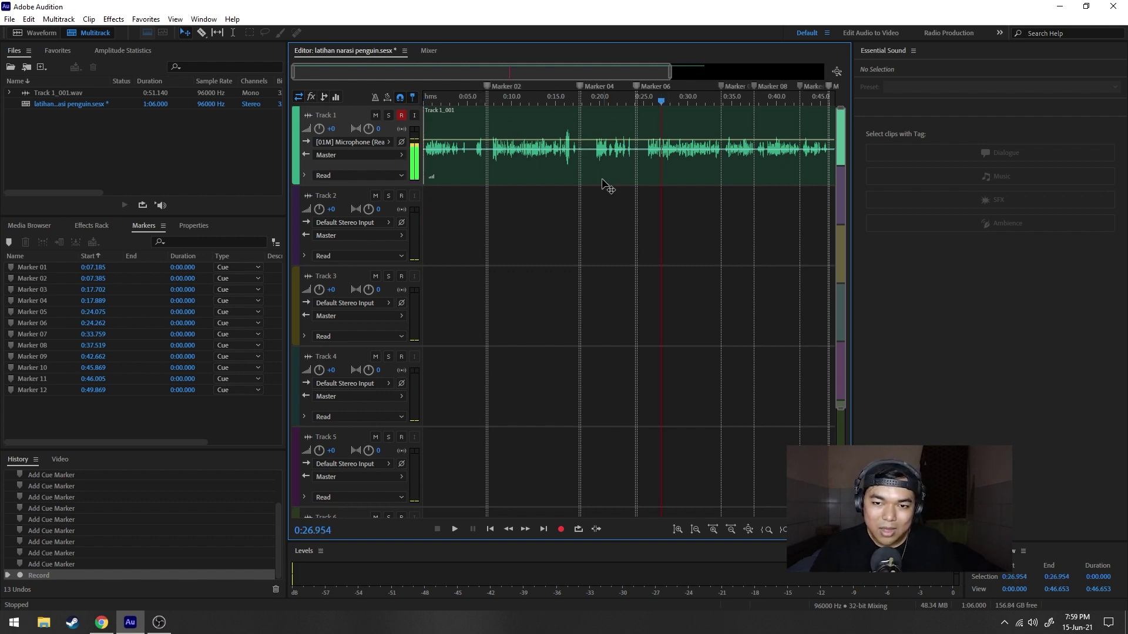
{"action": "scroll", "coordinate": [664, 103], "scroll_direction": "up", "scroll_amount": 4}
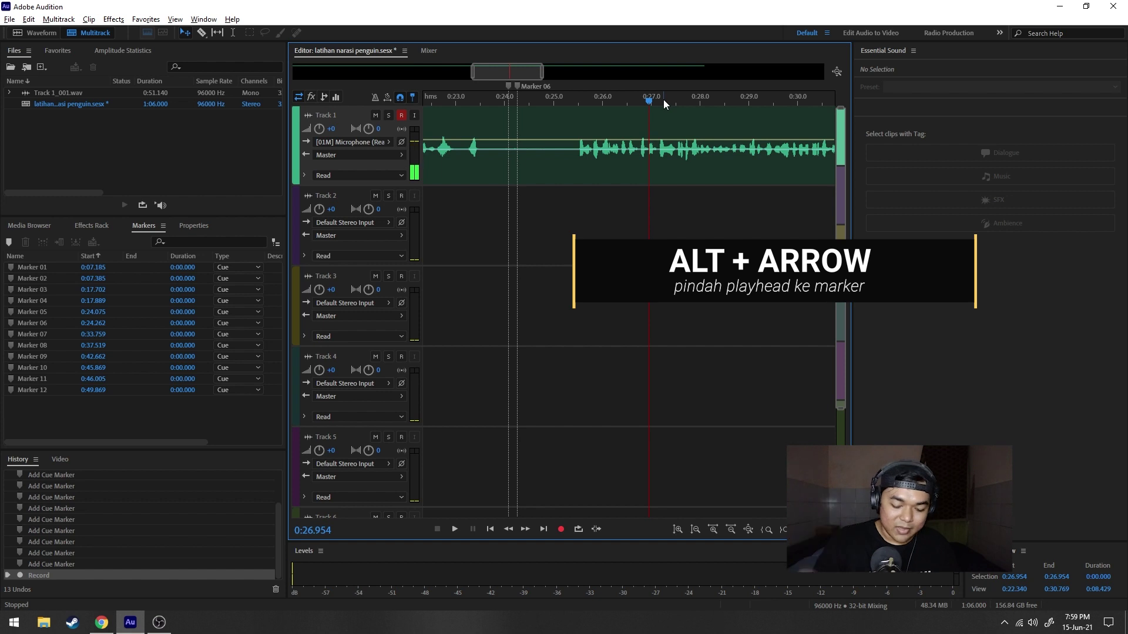
{"action": "key", "text": "alt+Left"}
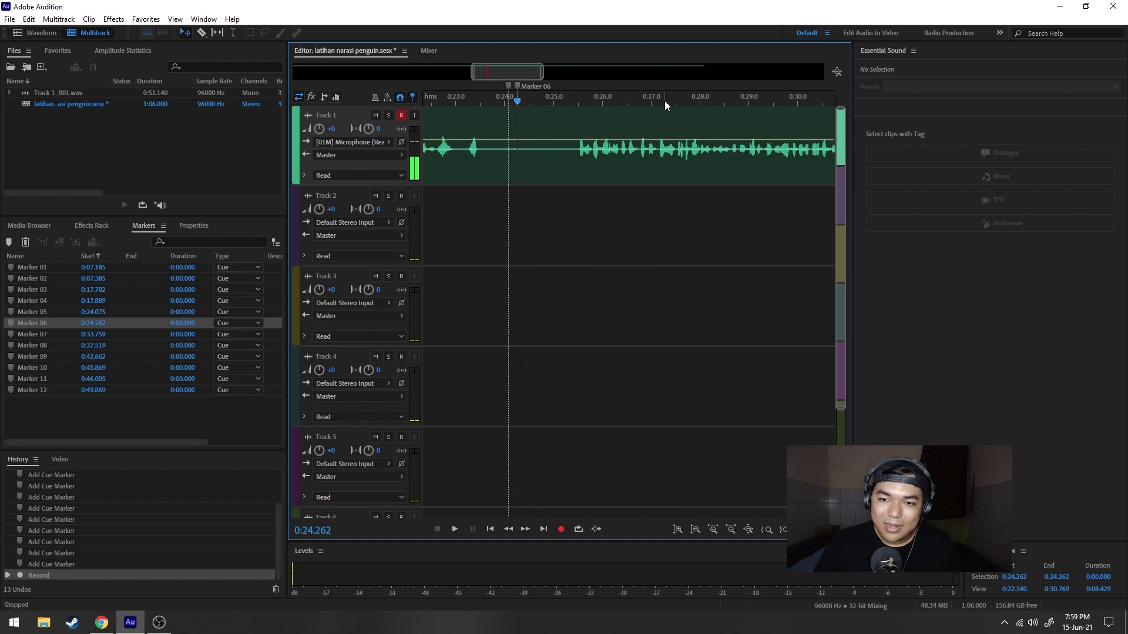
{"action": "left_click", "coordinate": [648, 122]}
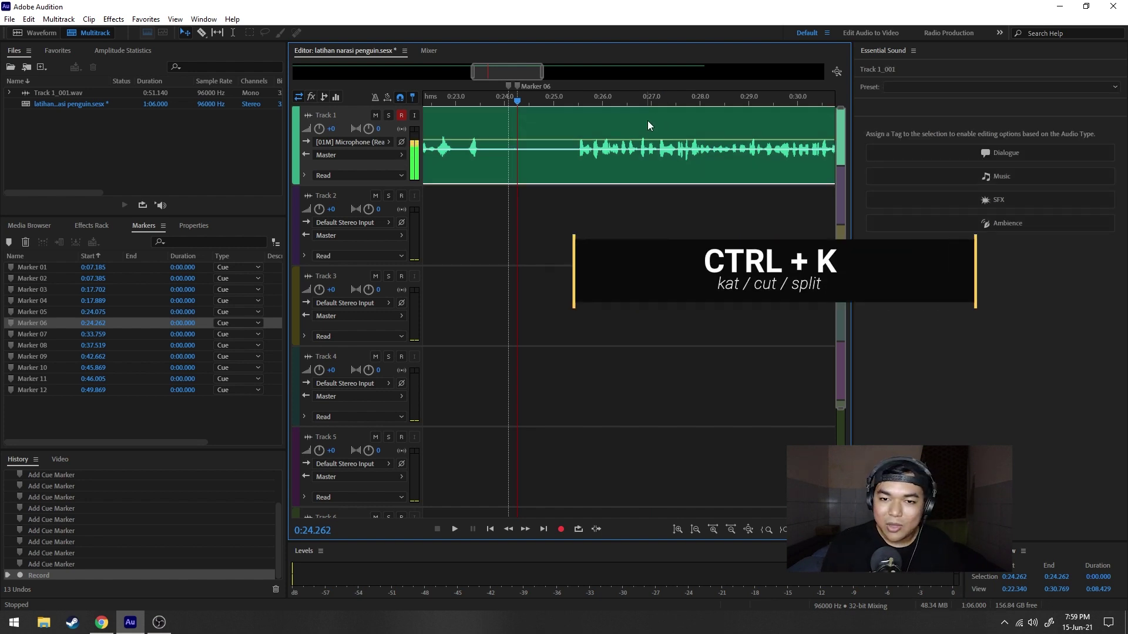
{"action": "key", "text": "ctrl+k"}
{"action": "left_click", "coordinate": [648, 123]}
{"action": "right_click", "coordinate": [648, 122]}
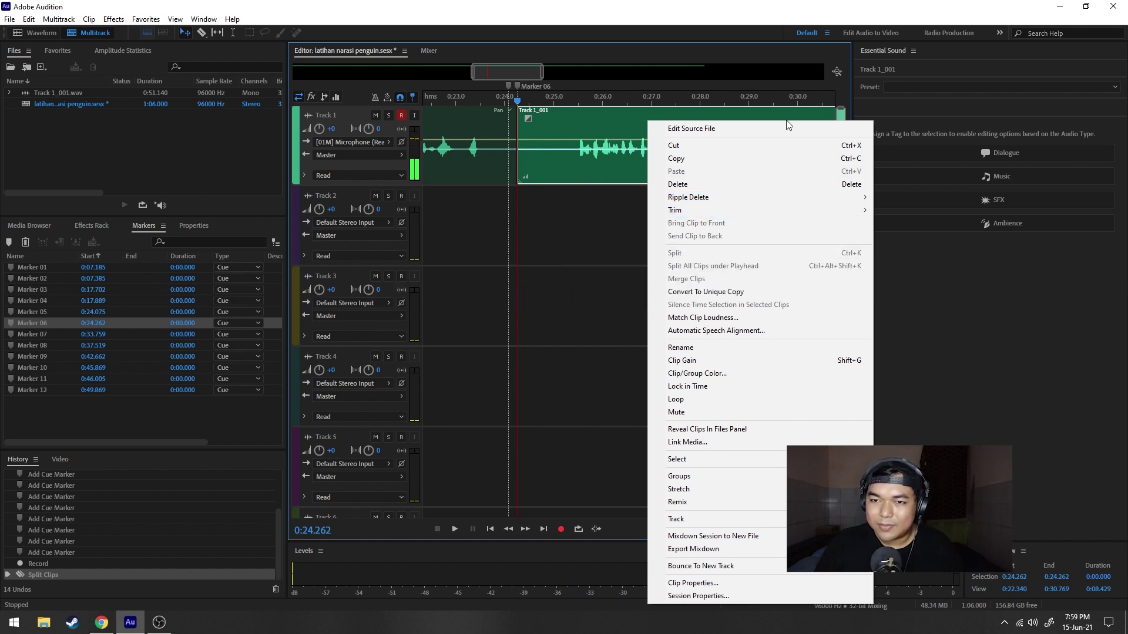
{"action": "key", "text": "Escape"}
{"action": "key", "text": "Delete"}
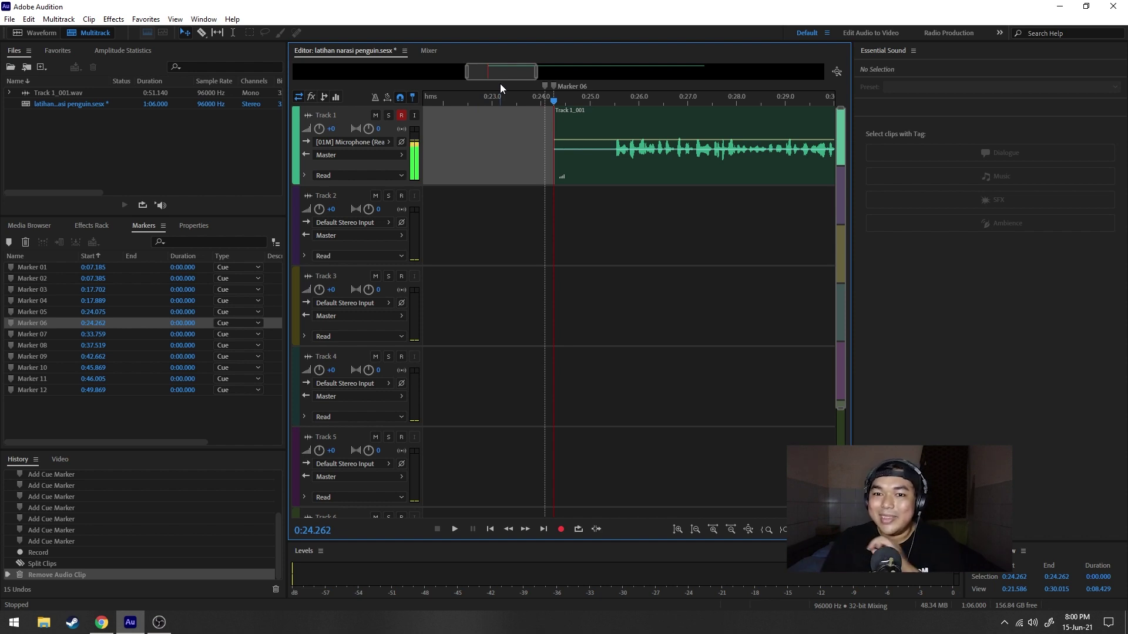
Step the playhead through the following markers to Marker 10 and split the remaining Track 1 clip there.
{"action": "scroll", "coordinate": [508, 93], "scroll_direction": "down", "scroll_amount": 5}
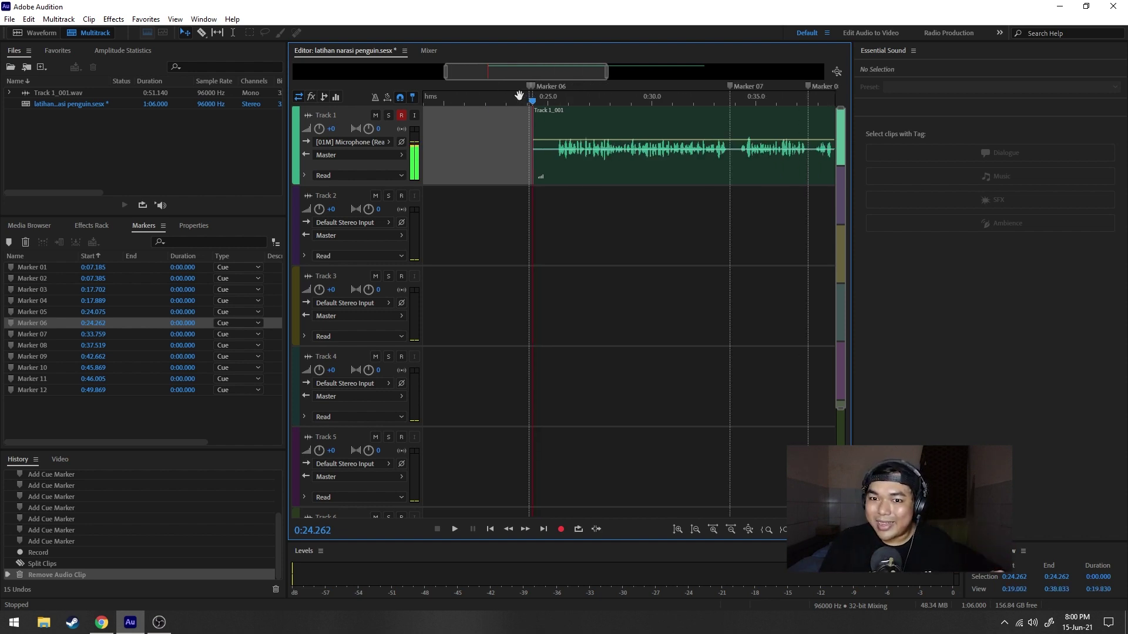
{"action": "scroll", "coordinate": [543, 95], "scroll_direction": "up", "scroll_amount": 1}
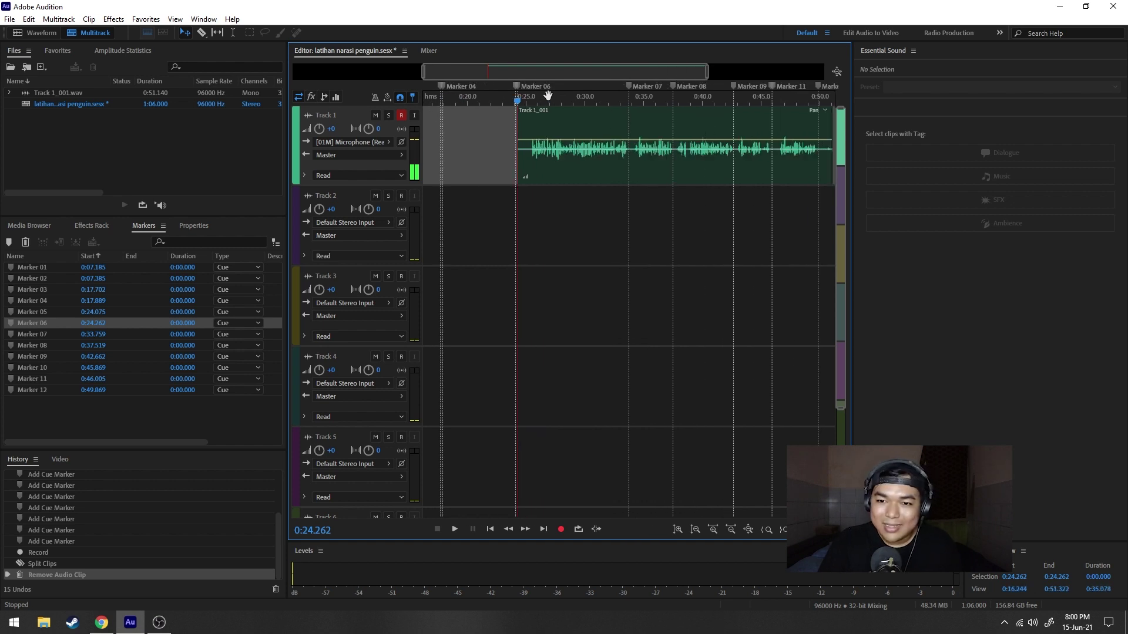
{"action": "key", "text": "ctrl+Right"}
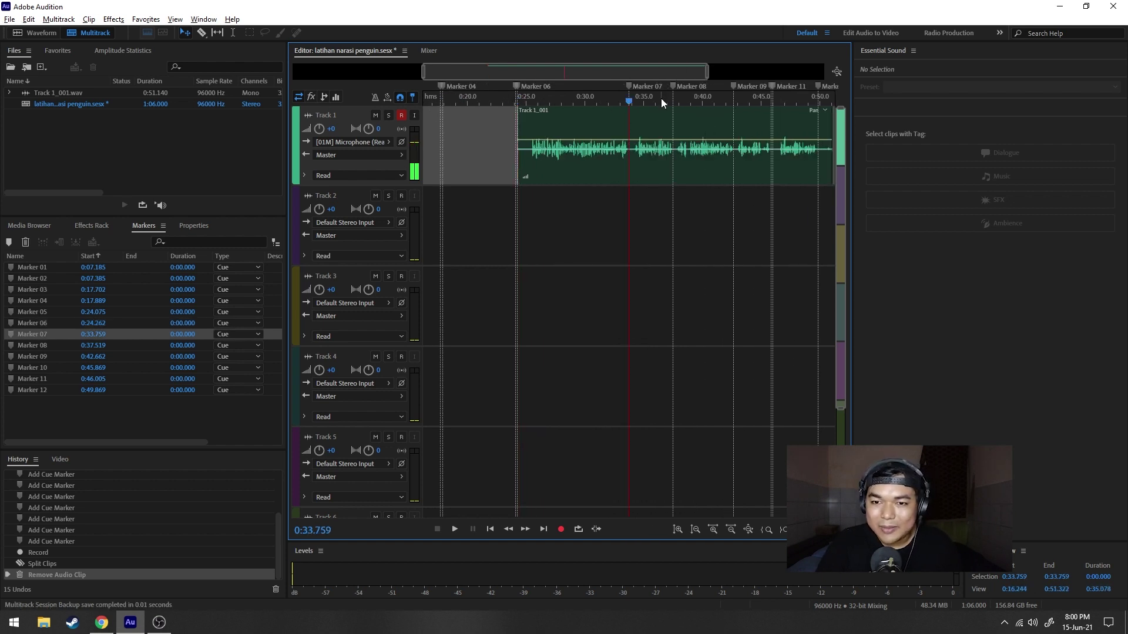
{"action": "key", "text": "ctrl+Right"}
{"action": "key", "text": "ctrl+Right"}
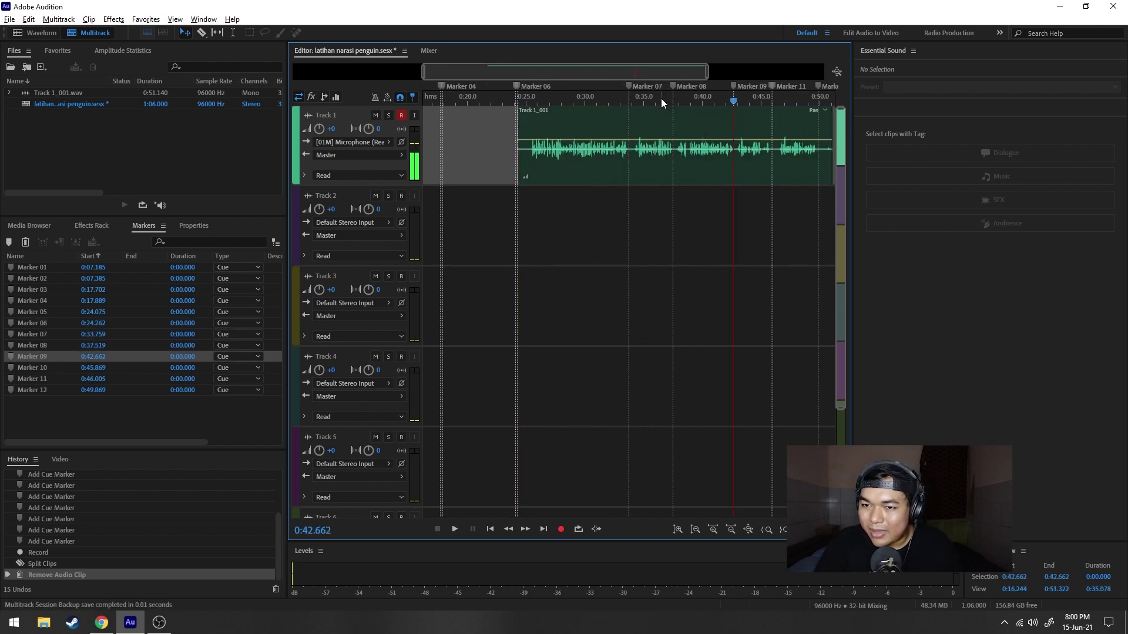
{"action": "key", "text": "ctrl+Right"}
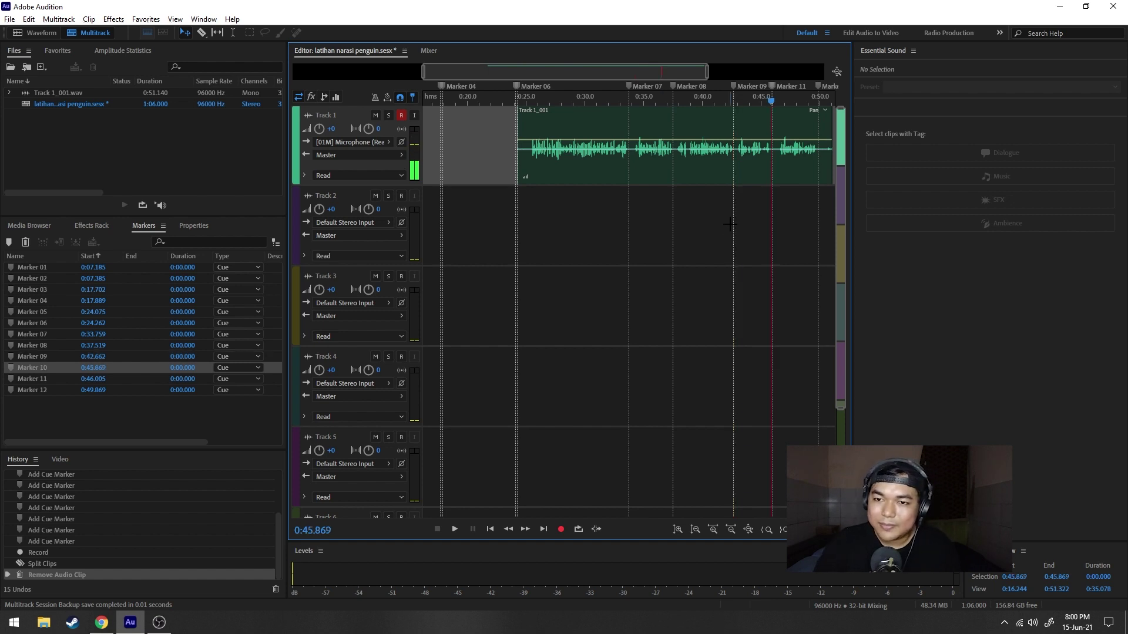
{"action": "scroll", "coordinate": [783, 94], "scroll_direction": "up", "scroll_amount": 4}
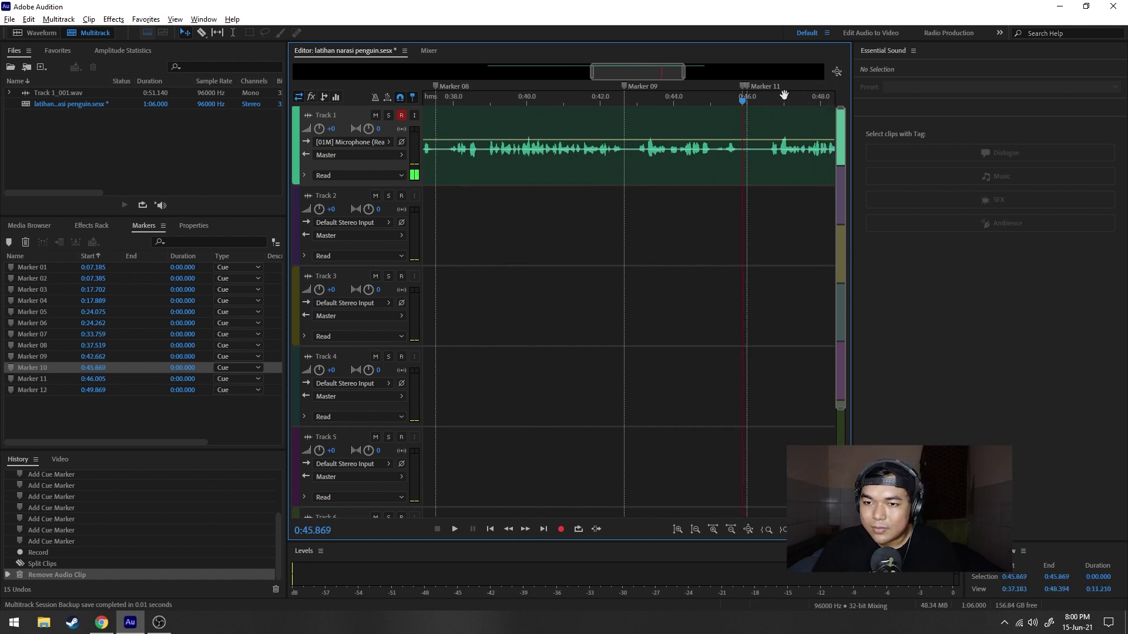
{"action": "left_click", "coordinate": [789, 141]}
{"action": "key", "text": "ctrl+k"}
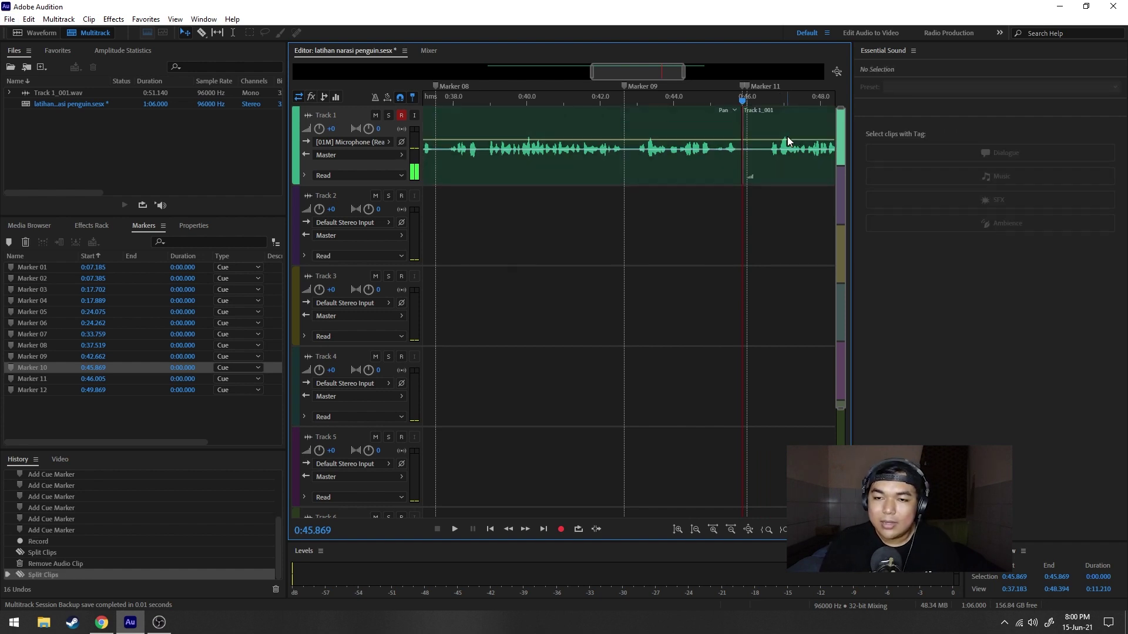
Split the Track 1 clip at Marker 09 and delete the section between Marker 09 and Marker 10.
{"action": "key", "text": "ctrl+Left"}
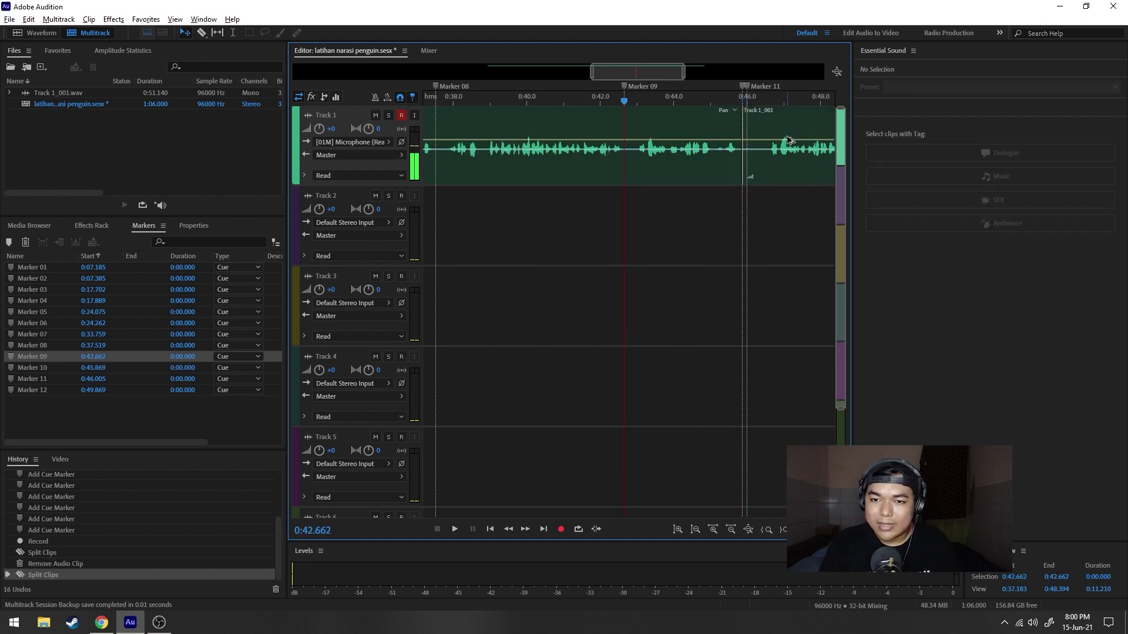
{"action": "left_click", "coordinate": [714, 133]}
{"action": "key", "text": "ctrl+k"}
{"action": "left_click", "coordinate": [714, 134]}
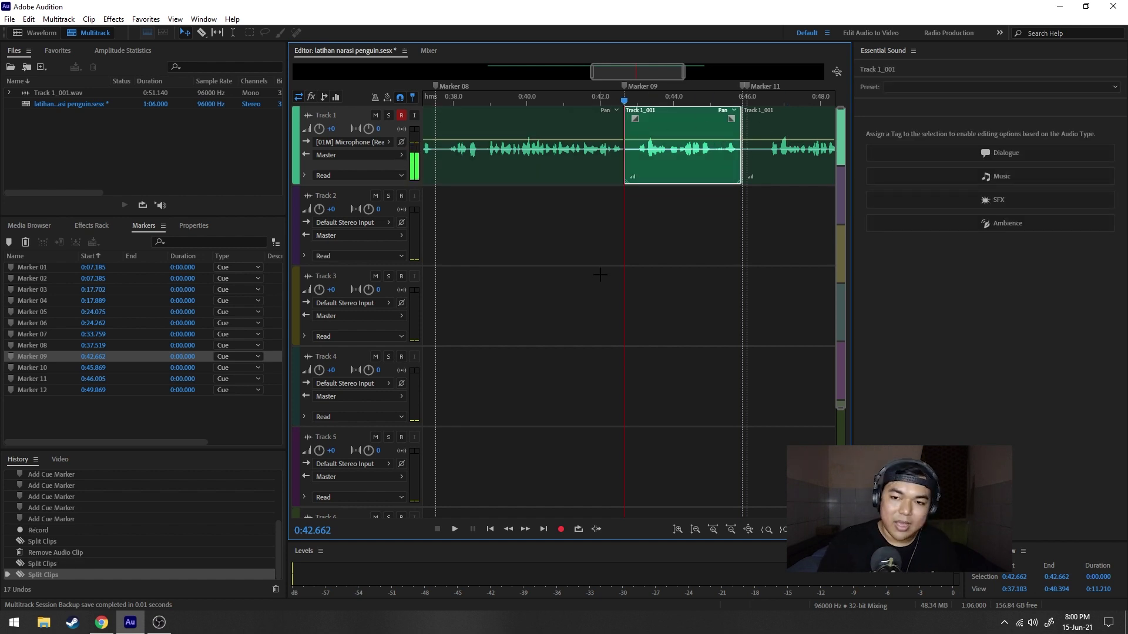
{"action": "key", "text": "Delete"}
{"action": "scroll", "coordinate": [682, 106], "scroll_direction": "down", "scroll_amount": 5}
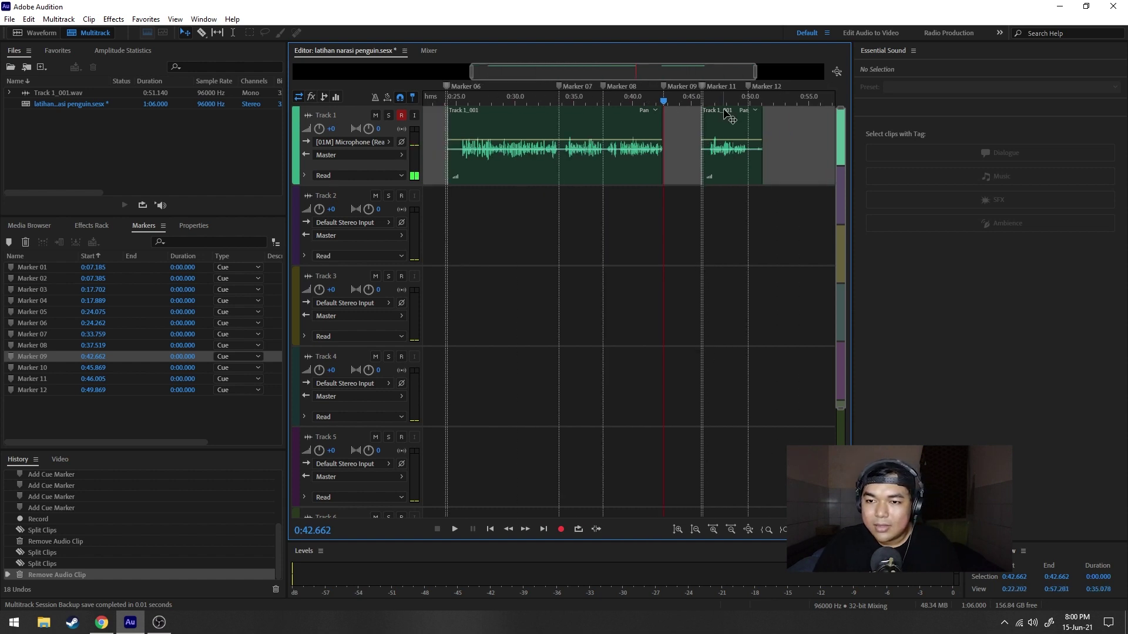
Trim the end of the last Track 1 clip back to just past Marker 12.
{"action": "left_click", "coordinate": [758, 129]}
{"action": "left_click_drag", "start_coordinate": [757, 129], "coordinate": [748, 130]}
{"action": "left_click", "coordinate": [761, 156]}
Play the first Track 1 clip from Marker 06 to its end to check the narration.
{"action": "left_click_drag", "start_coordinate": [679, 72], "coordinate": [616, 72]}
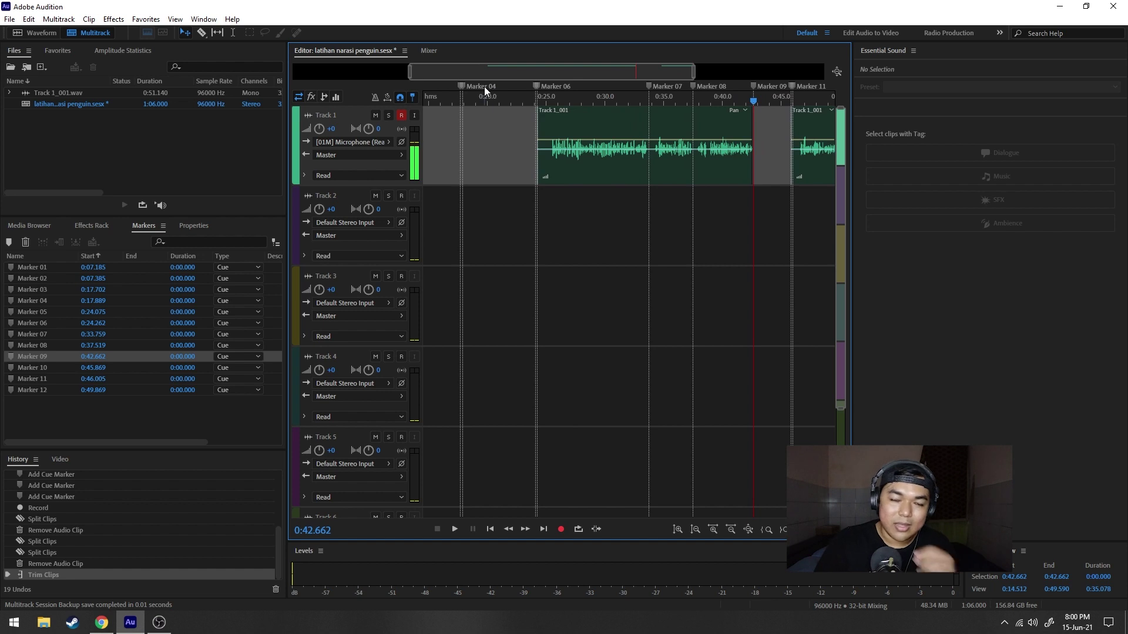
{"action": "left_click", "coordinate": [540, 101]}
{"action": "key", "text": "space"}
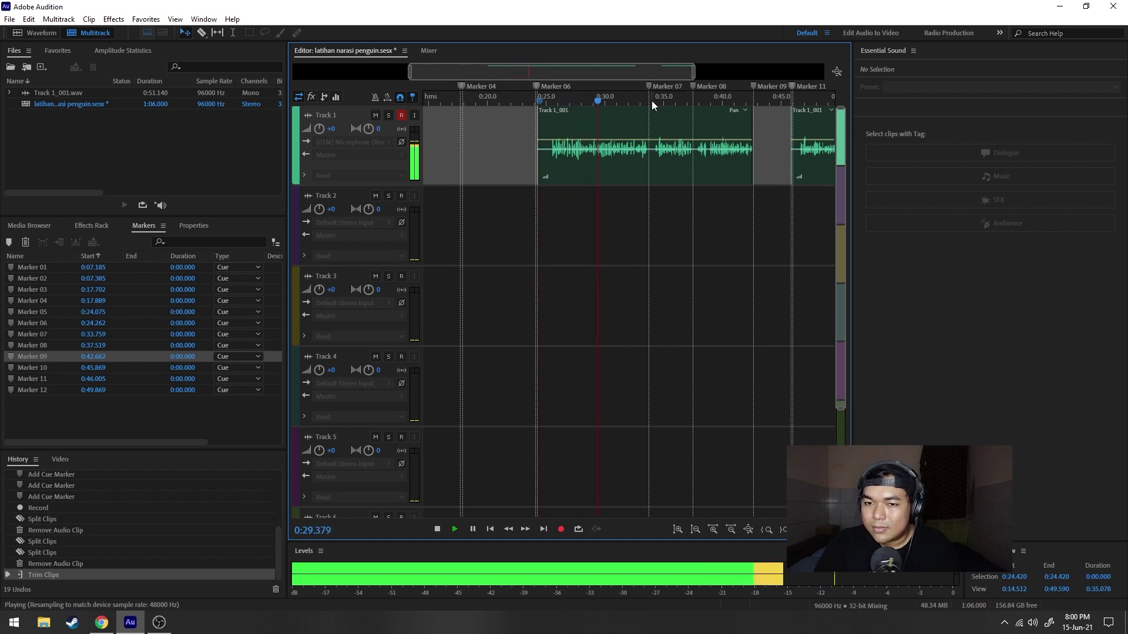
{"action": "scroll", "coordinate": [660, 96], "scroll_direction": "up", "scroll_amount": 3}
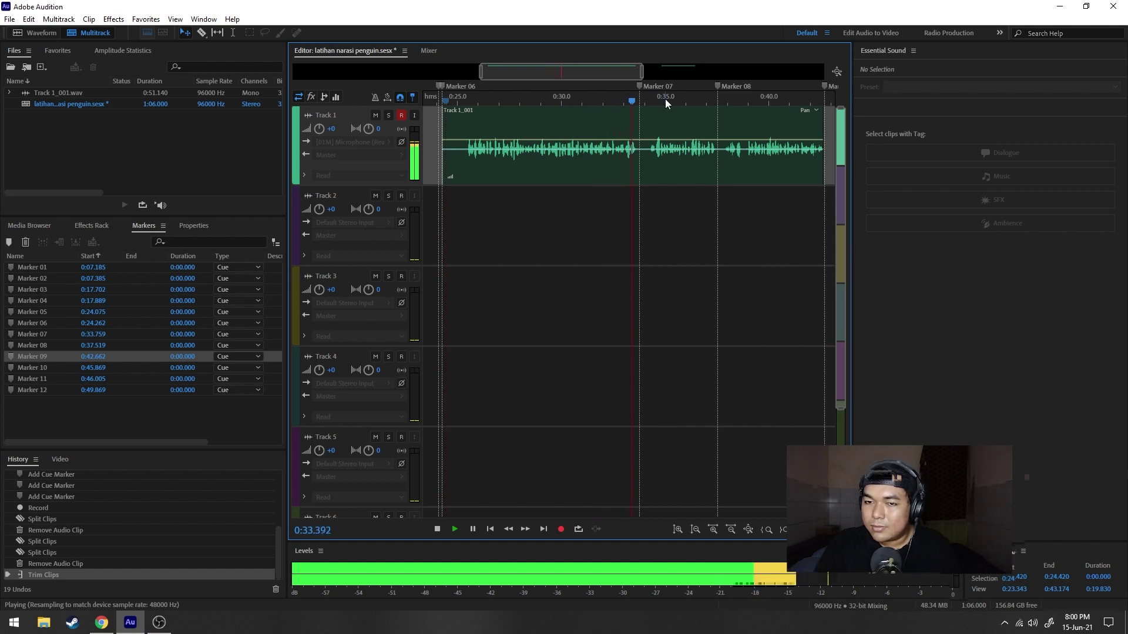
{"action": "scroll", "coordinate": [665, 99], "scroll_direction": "down", "scroll_amount": 2}
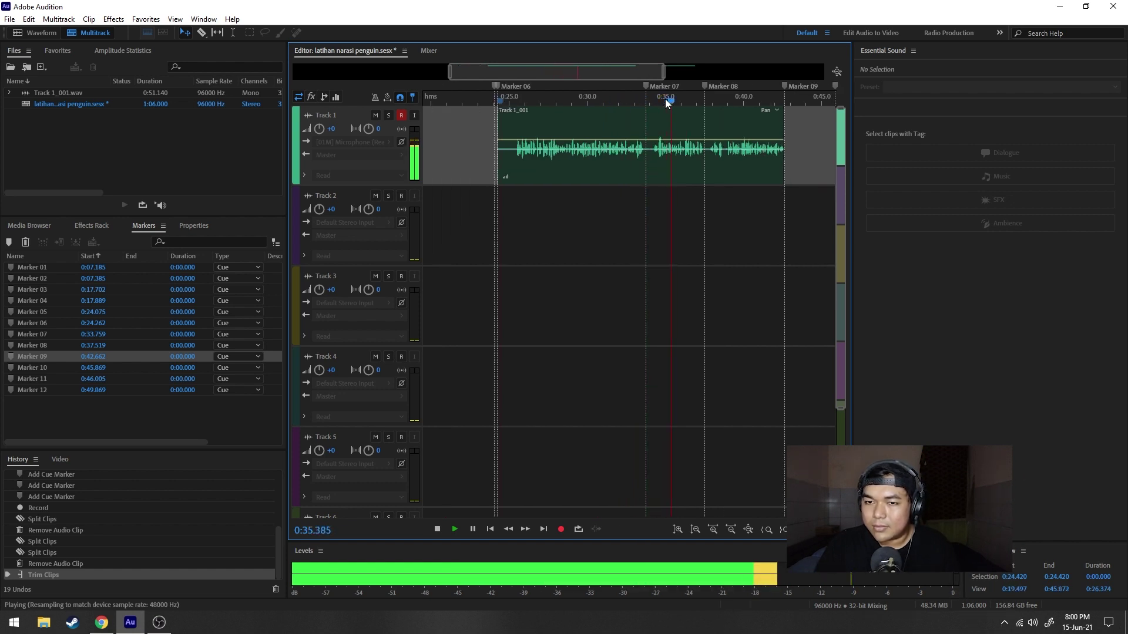
{"action": "left_click_drag", "start_coordinate": [637, 74], "coordinate": [682, 83]}
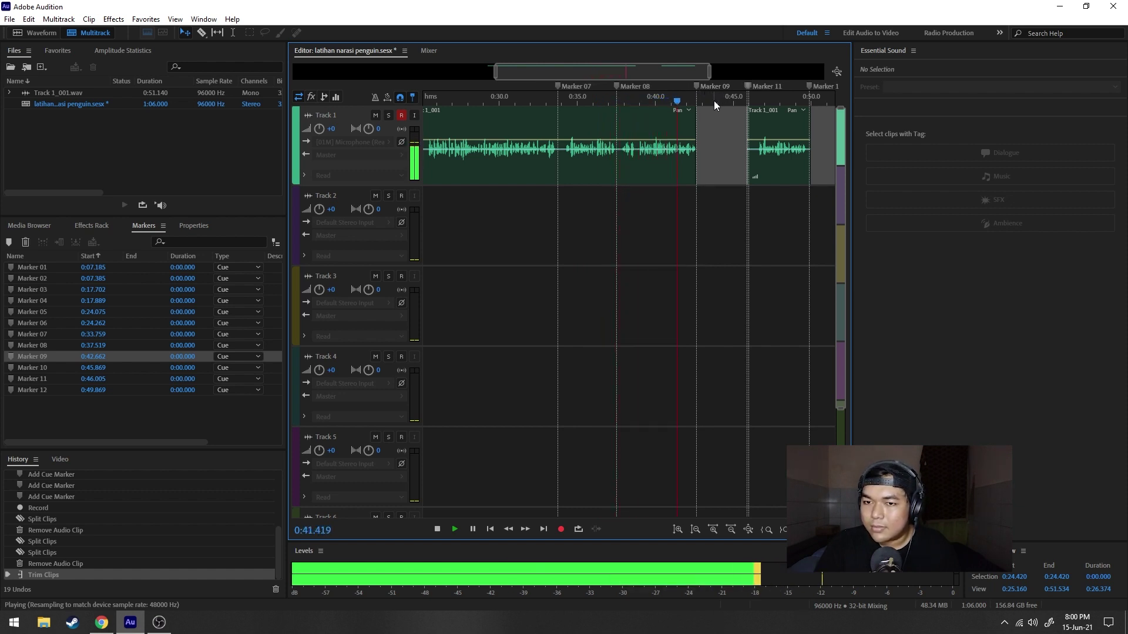
{"action": "scroll", "coordinate": [714, 100], "scroll_direction": "up", "scroll_amount": 5}
{"action": "key", "text": "space"}
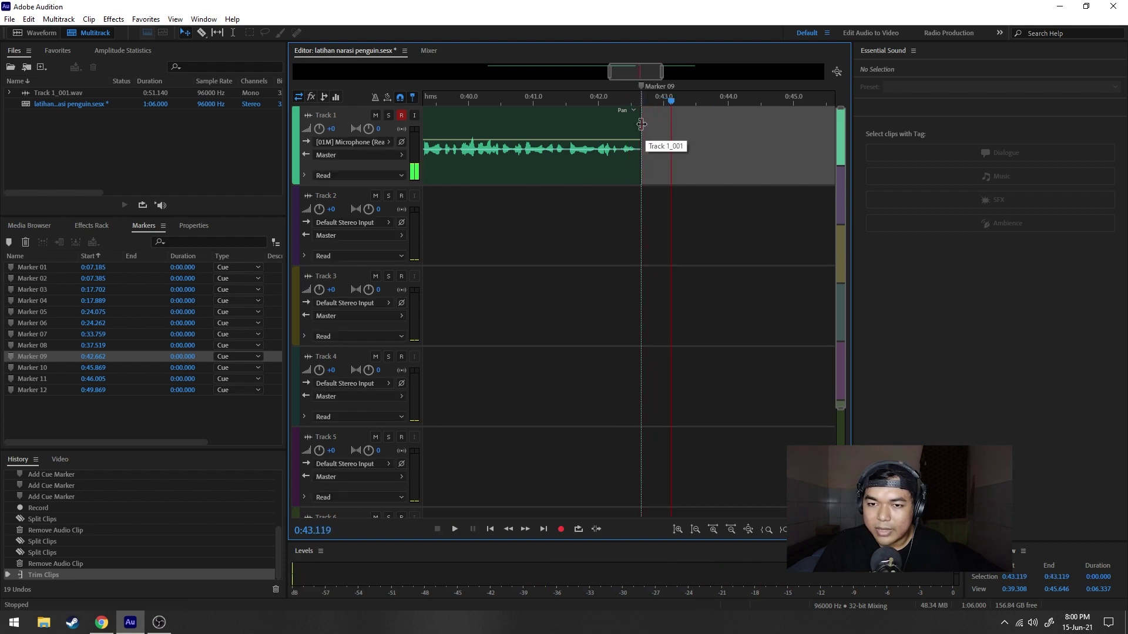
Extend the end of the first Track 1 clip slightly past Marker 09.
{"action": "left_click", "coordinate": [645, 123]}
{"action": "left_click_drag", "start_coordinate": [645, 123], "coordinate": [649, 119]}
{"action": "scroll", "coordinate": [654, 106], "scroll_direction": "down", "scroll_amount": 3}
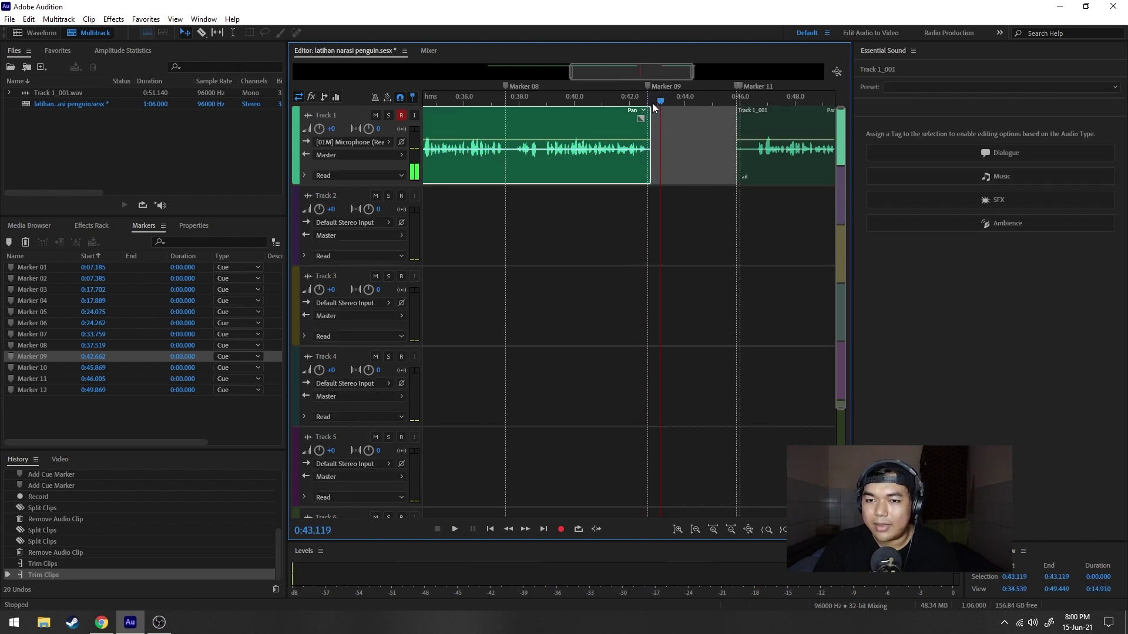
Play the last Track 1 clip and trim its start to just after Marker 11.
{"action": "left_click", "coordinate": [735, 99]}
{"action": "left_click_drag", "start_coordinate": [735, 99], "coordinate": [689, 85]}
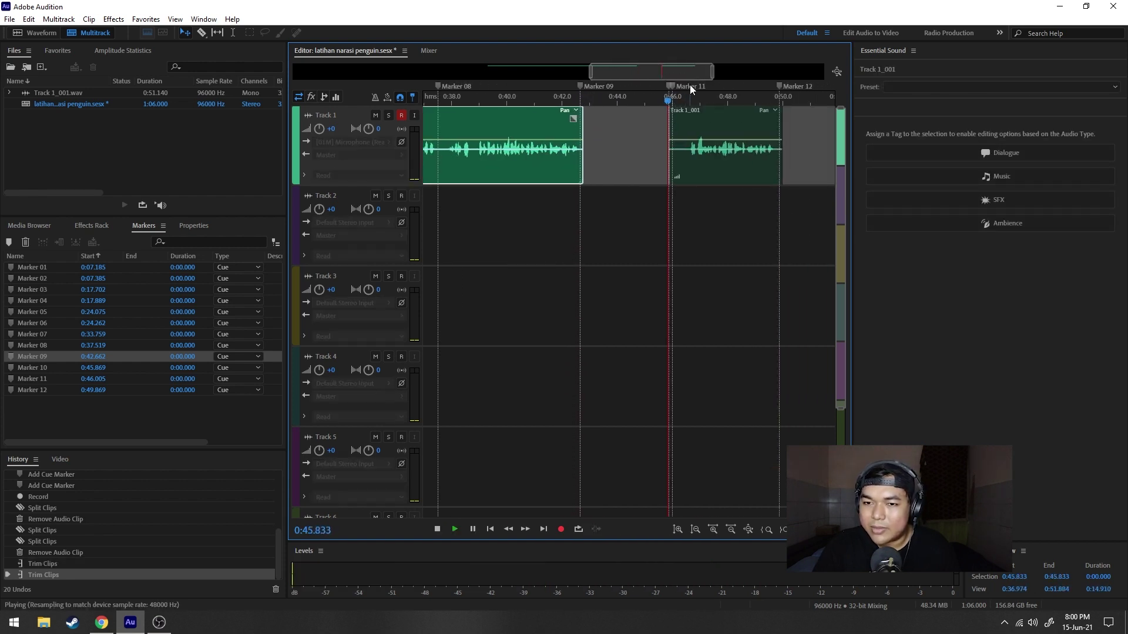
{"action": "key", "text": "space"}
{"action": "scroll", "coordinate": [692, 95], "scroll_direction": "up", "scroll_amount": 4}
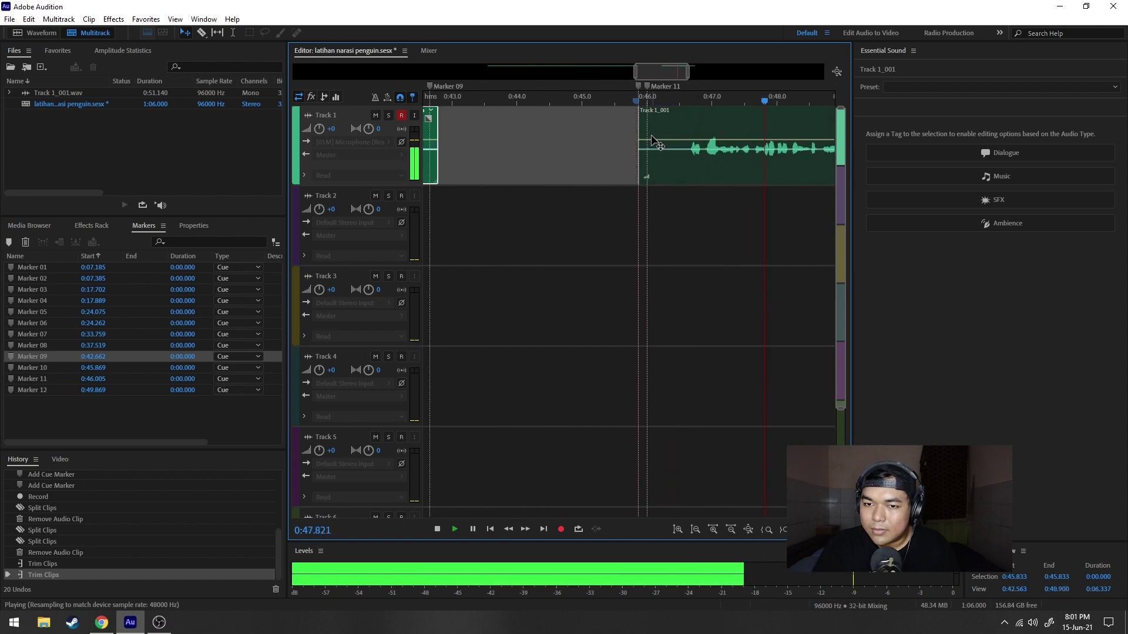
{"action": "scroll", "coordinate": [658, 105], "scroll_direction": "down", "scroll_amount": 4}
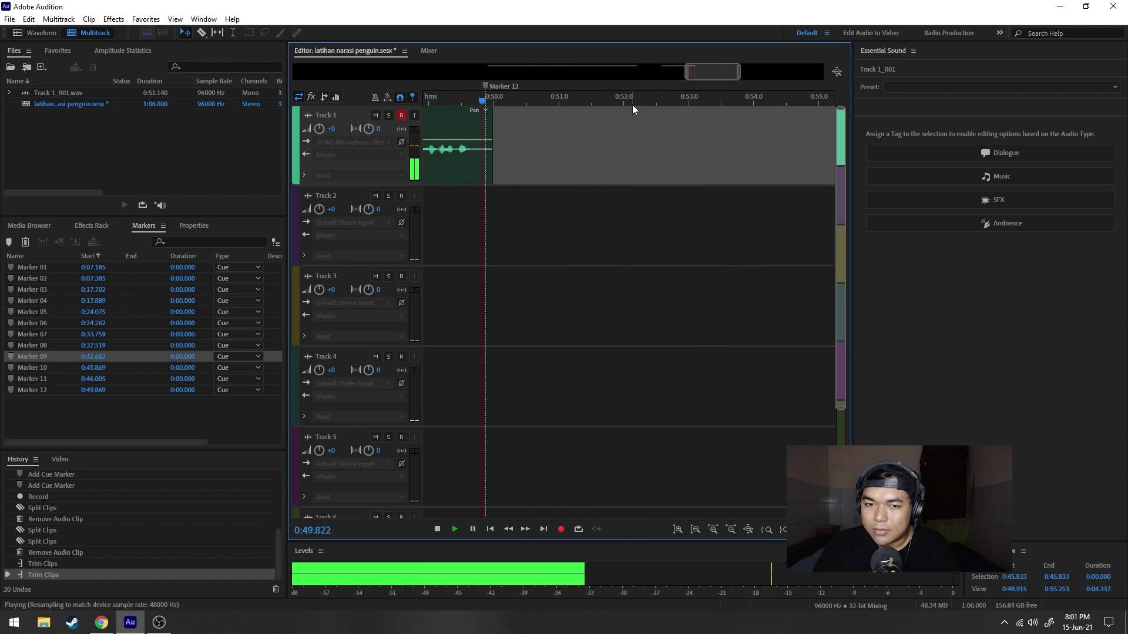
{"action": "key", "text": "space"}
{"action": "left_click_drag", "start_coordinate": [458, 122], "coordinate": [474, 122]}
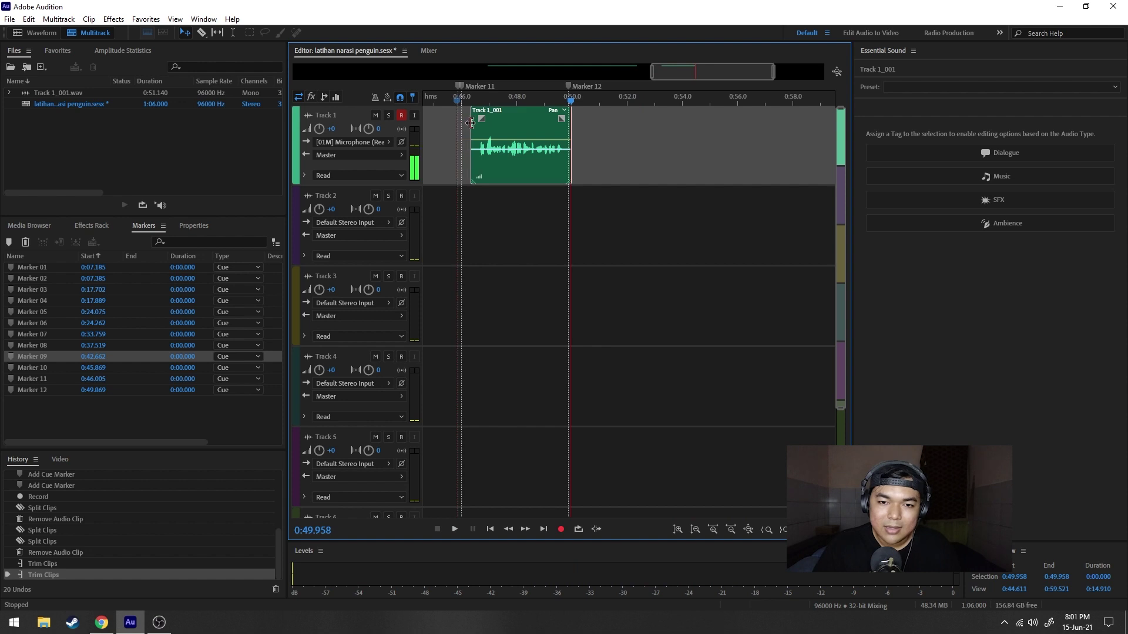
{"action": "left_click", "coordinate": [520, 101]}
Move both narration clips from Track 1 to Track 2 and ripple delete the gap before the first one.
{"action": "left_click_drag", "start_coordinate": [683, 73], "coordinate": [524, 75]}
{"action": "scroll", "coordinate": [541, 97], "scroll_direction": "down", "scroll_amount": 4}
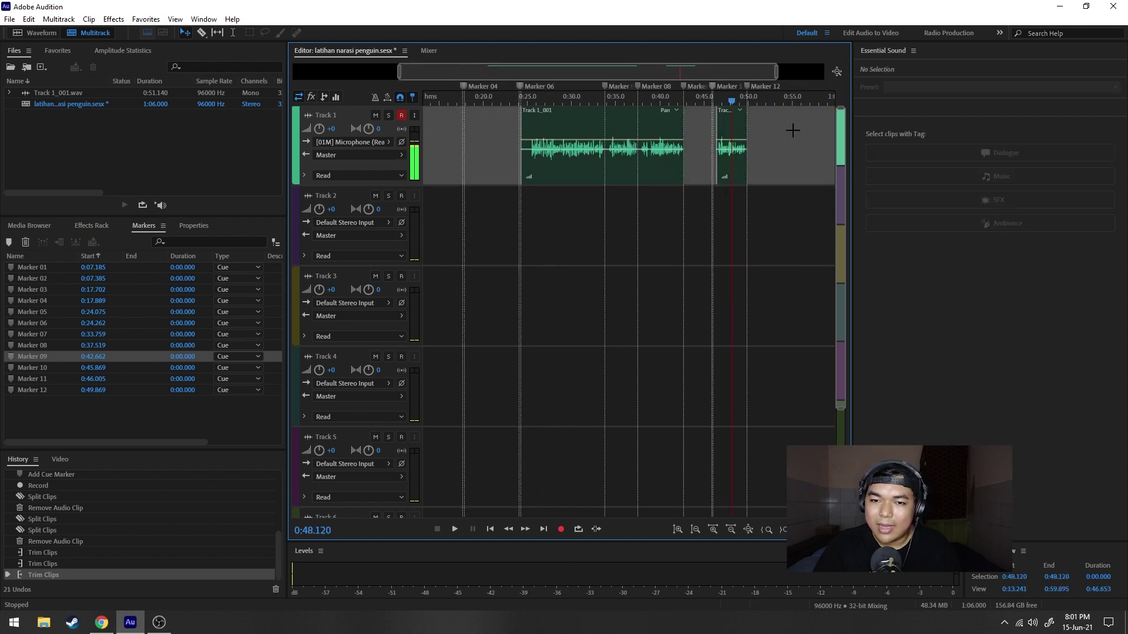
{"action": "key", "text": "ctrl+a"}
{"action": "left_click_drag", "start_coordinate": [529, 132], "coordinate": [513, 213]}
{"action": "right_click", "coordinate": [513, 213]}
{"action": "mouse_move", "coordinate": [506, 239]}
{"action": "left_click", "coordinate": [641, 289]}
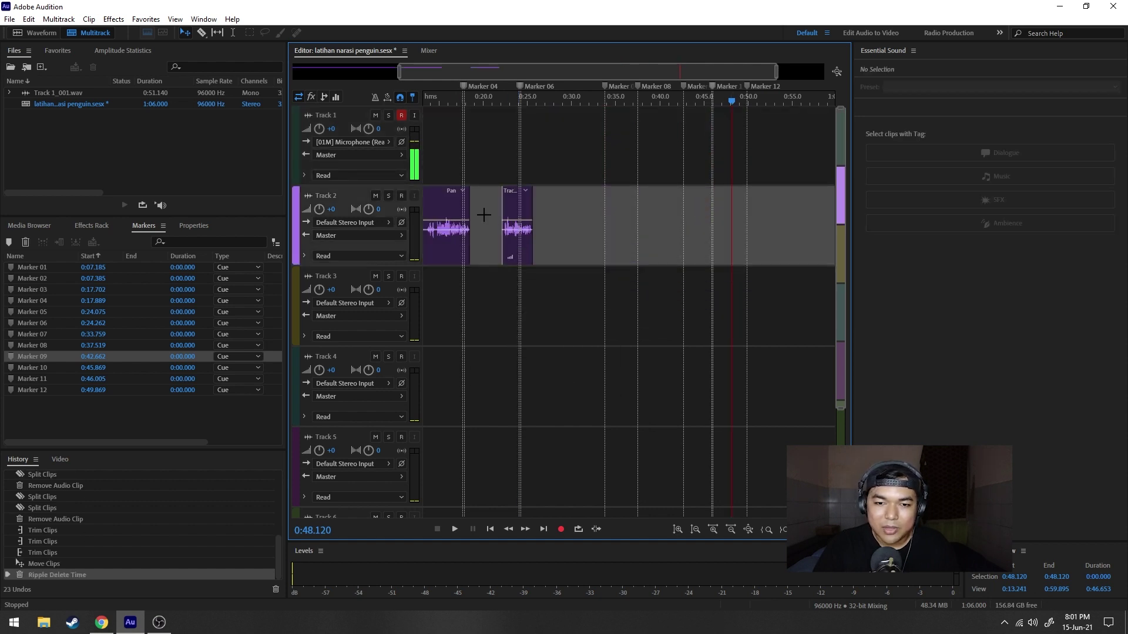
Ripple delete the gap between the two narration clips on Track 2.
{"action": "left_click_drag", "start_coordinate": [508, 102], "coordinate": [579, 182]}
{"action": "right_click", "coordinate": [602, 214]}
{"action": "mouse_move", "coordinate": [672, 233]}
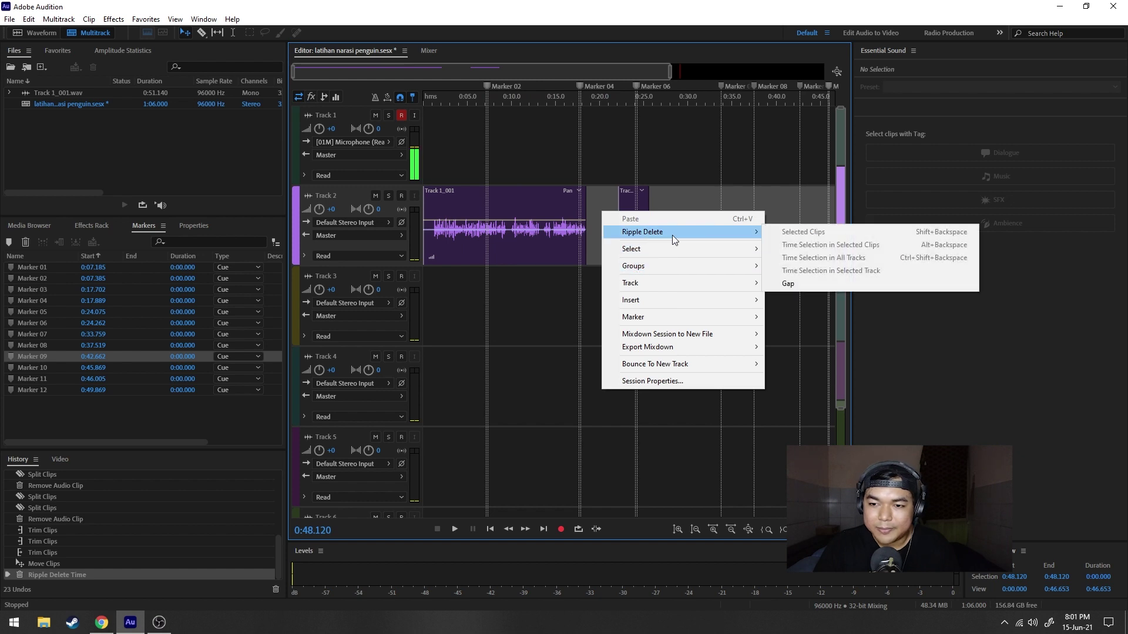
{"action": "left_click", "coordinate": [788, 285]}
Play the edited Track 2 narration from the start and compare it with the penguin article in the Chrome browser.
{"action": "key", "text": "space"}
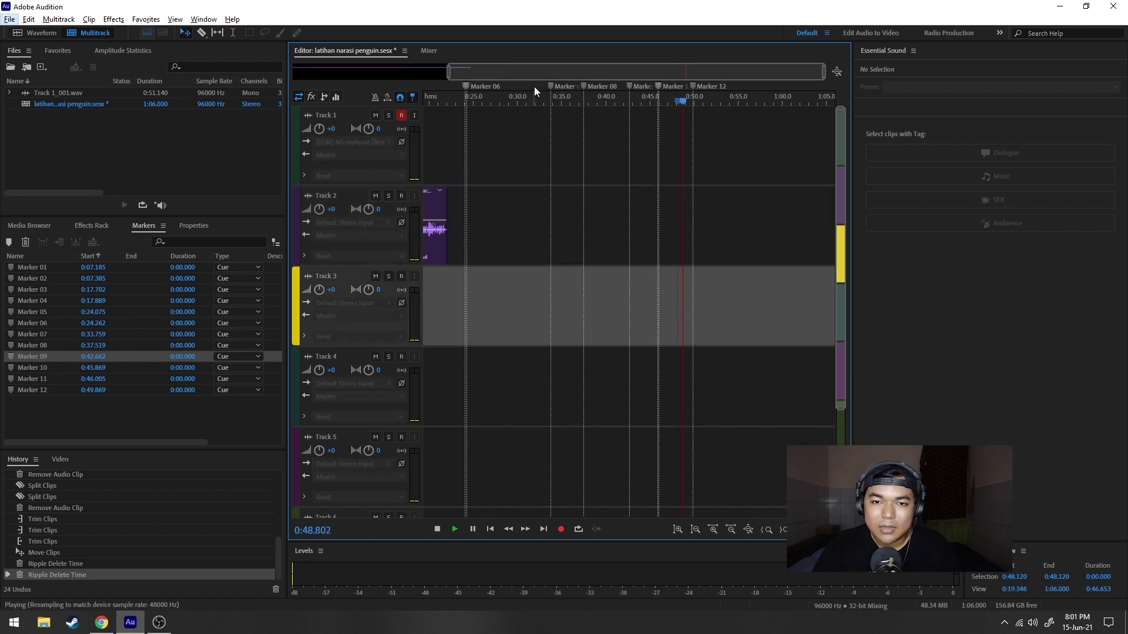
{"action": "key", "text": "Home"}
{"action": "key", "text": "space"}
{"action": "key", "text": "space"}
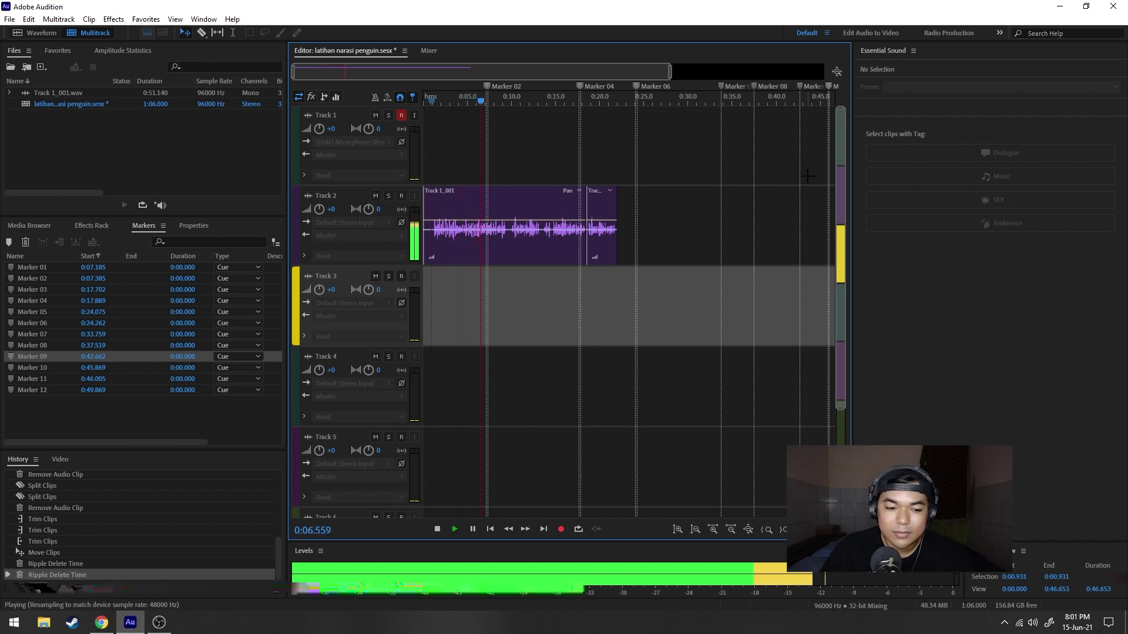
{"action": "left_click", "coordinate": [102, 623]}
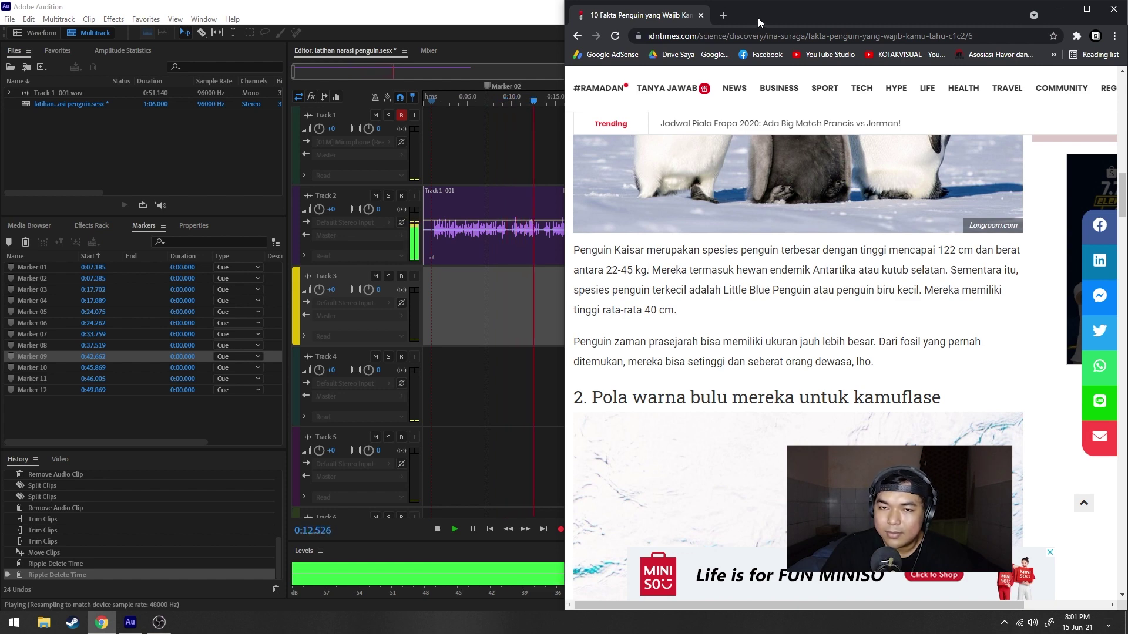
{"action": "left_click", "coordinate": [563, 167]}
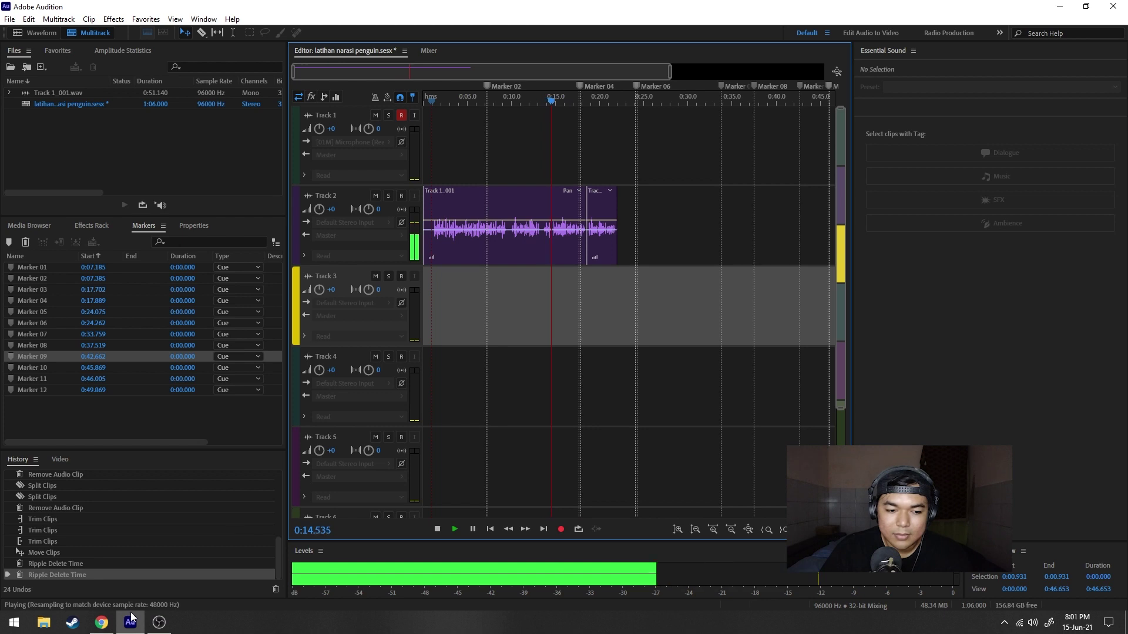
{"action": "key", "text": "alt+Tab"}
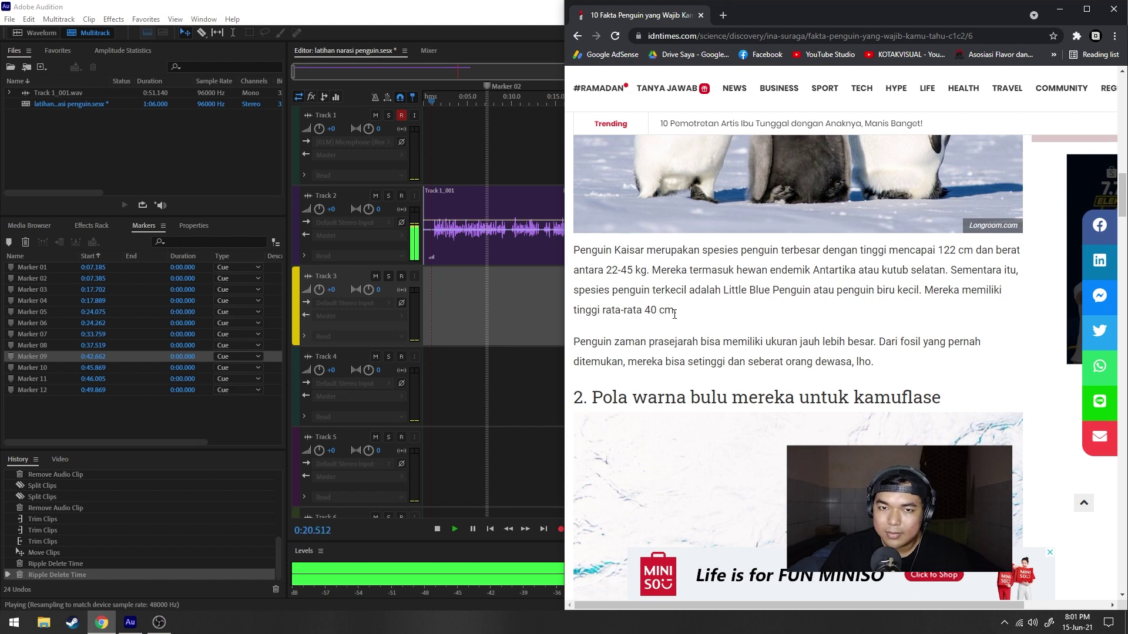
{"action": "key", "text": "alt+Tab"}
{"action": "key", "text": "space"}
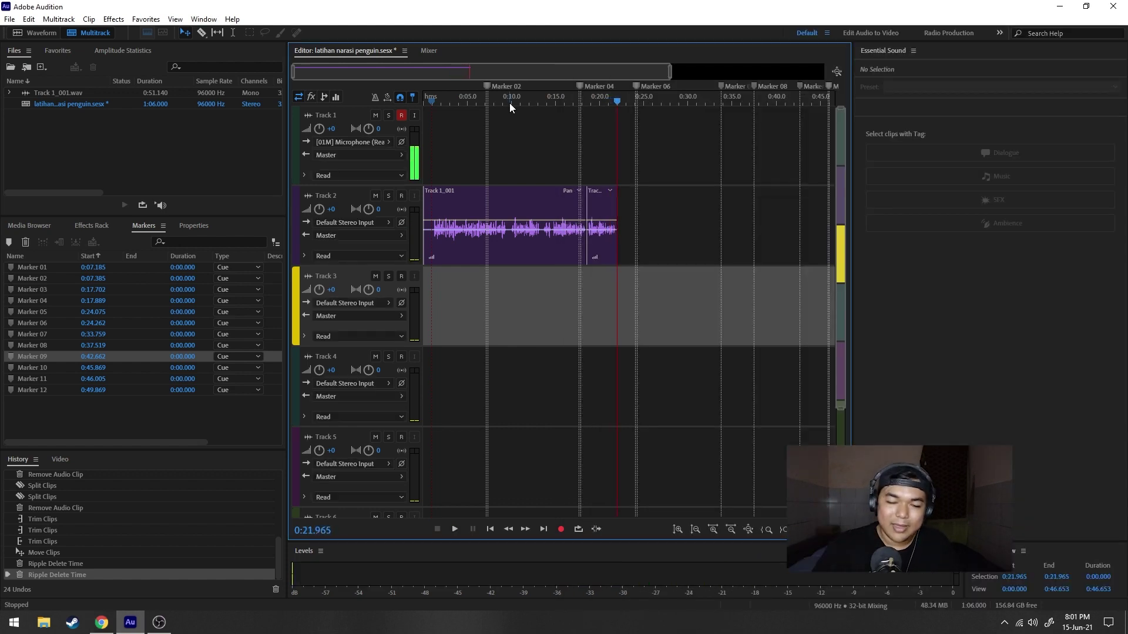
Delete all twelve cue markers and disarm Track 1 for recording.
{"action": "left_click_drag", "start_coordinate": [112, 406], "coordinate": [43, 266]}
{"action": "key", "text": "Delete"}
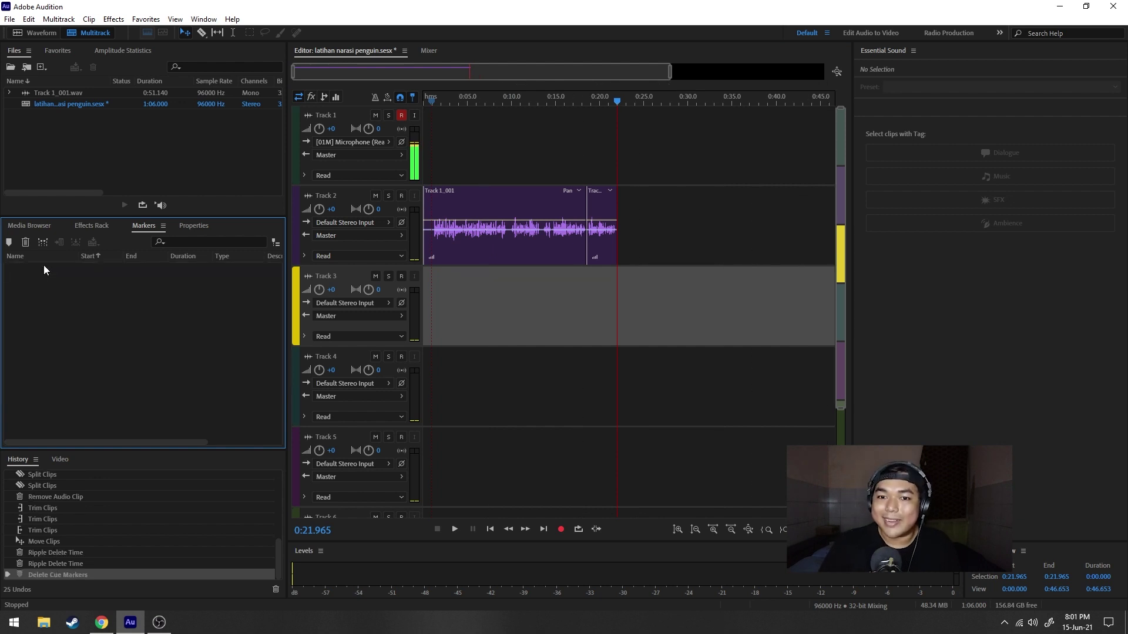
{"action": "left_click", "coordinate": [423, 105]}
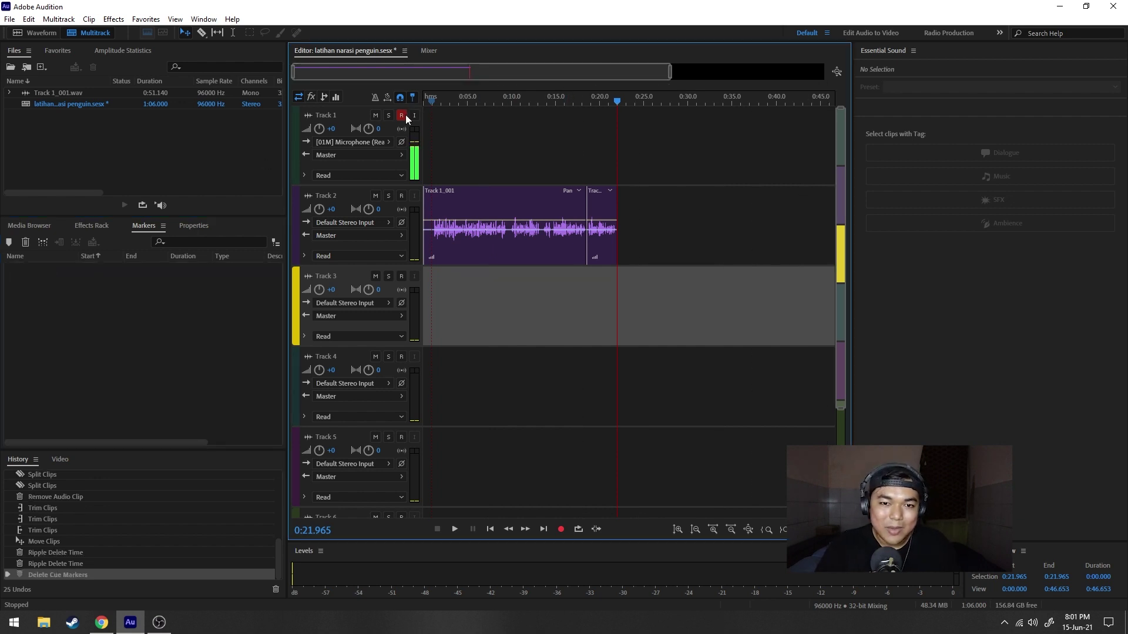
{"action": "left_click", "coordinate": [403, 114]}
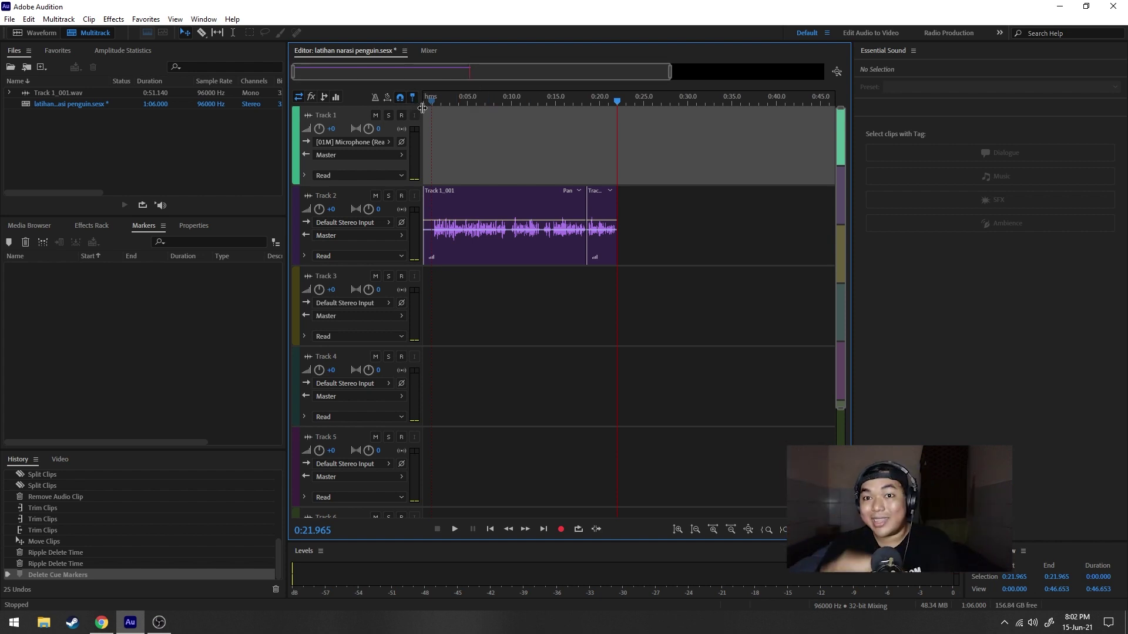
Select both Track 2 clips and bounce them to a new track.
{"action": "left_click", "coordinate": [635, 198]}
{"action": "key", "text": "ctrl+a"}
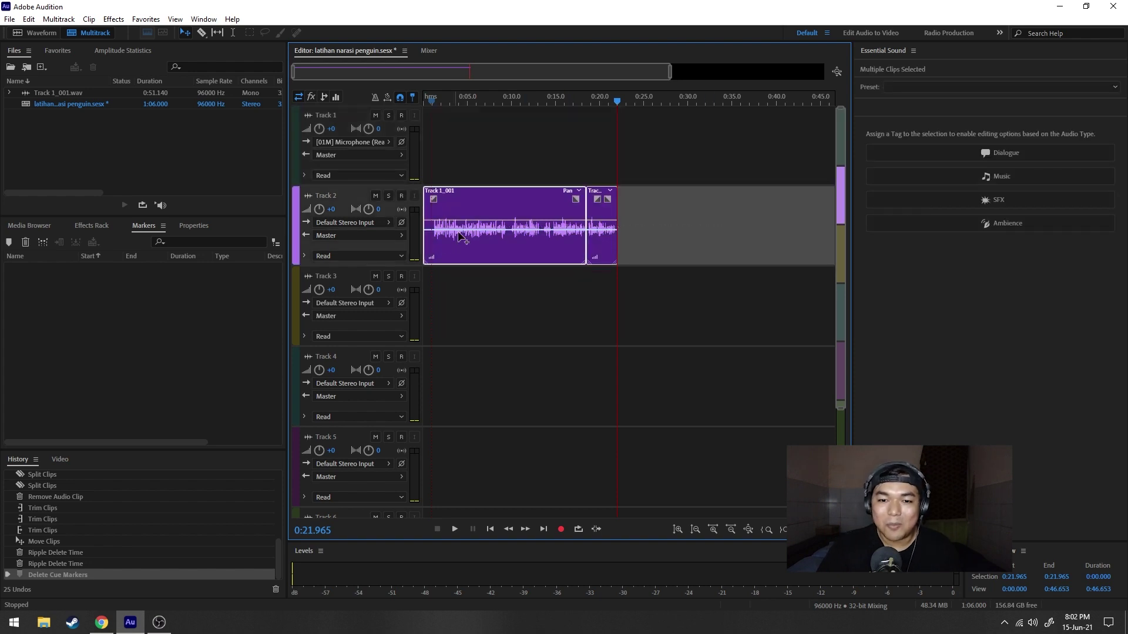
{"action": "right_click", "coordinate": [508, 205]}
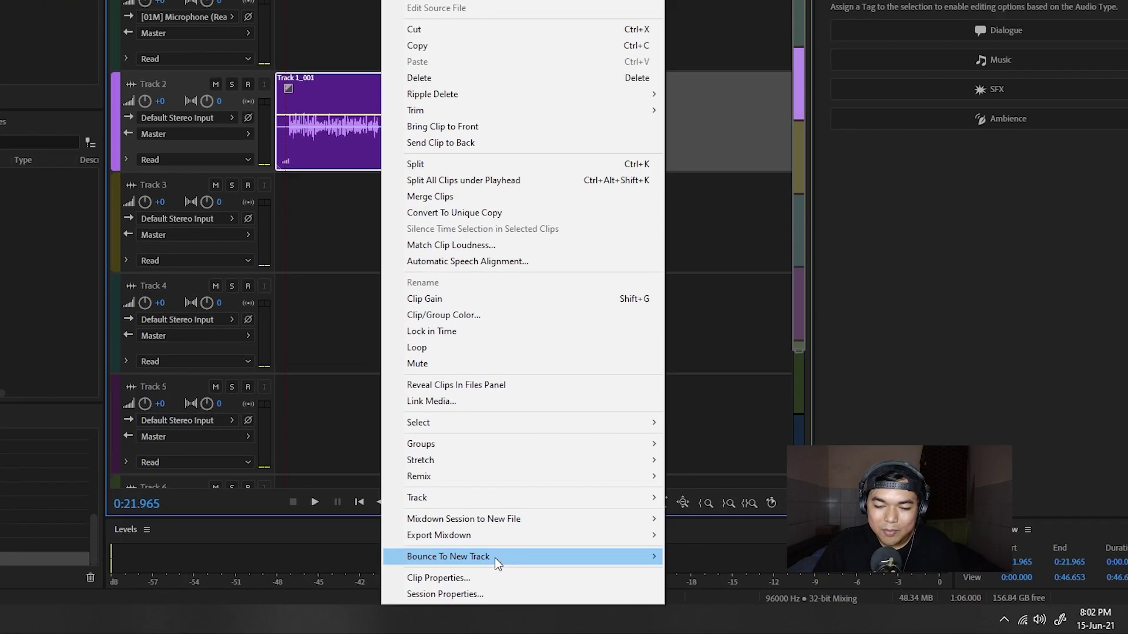
{"action": "mouse_move", "coordinate": [595, 572]}
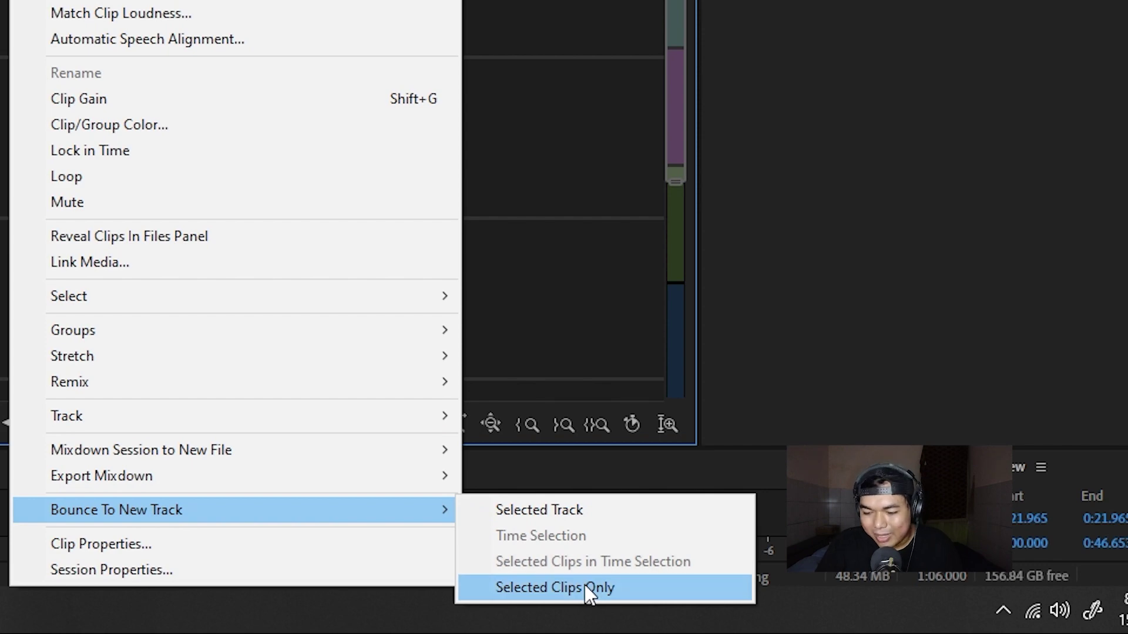
{"action": "left_click", "coordinate": [558, 510]}
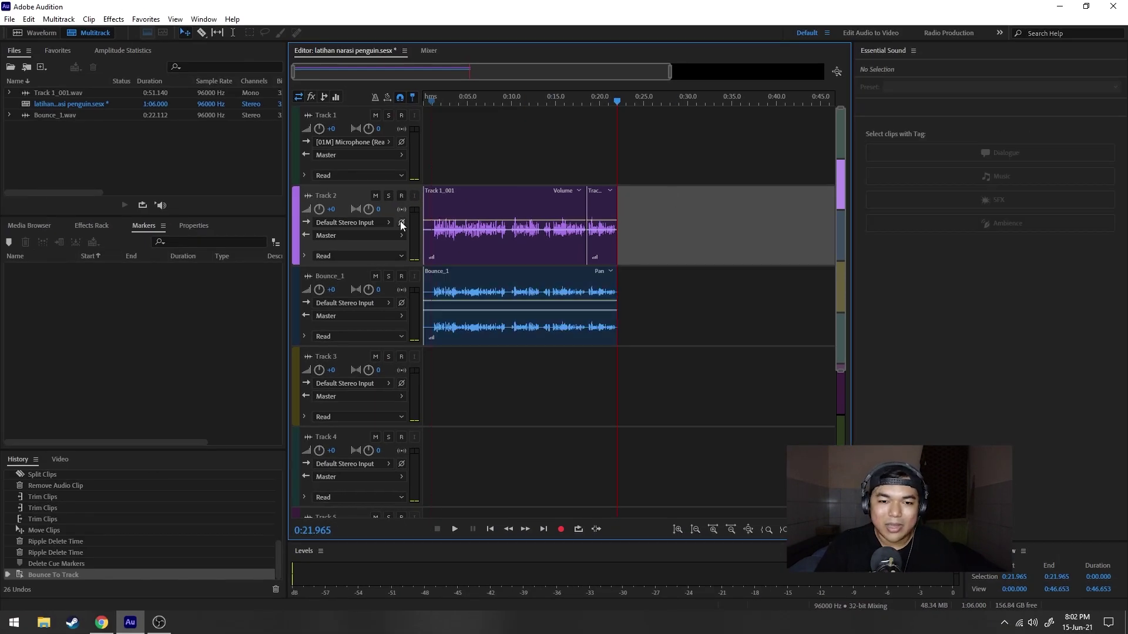
Mute Track 2 and return the playhead to the start of the session.
{"action": "left_click", "coordinate": [375, 197]}
{"action": "left_click", "coordinate": [444, 104]}
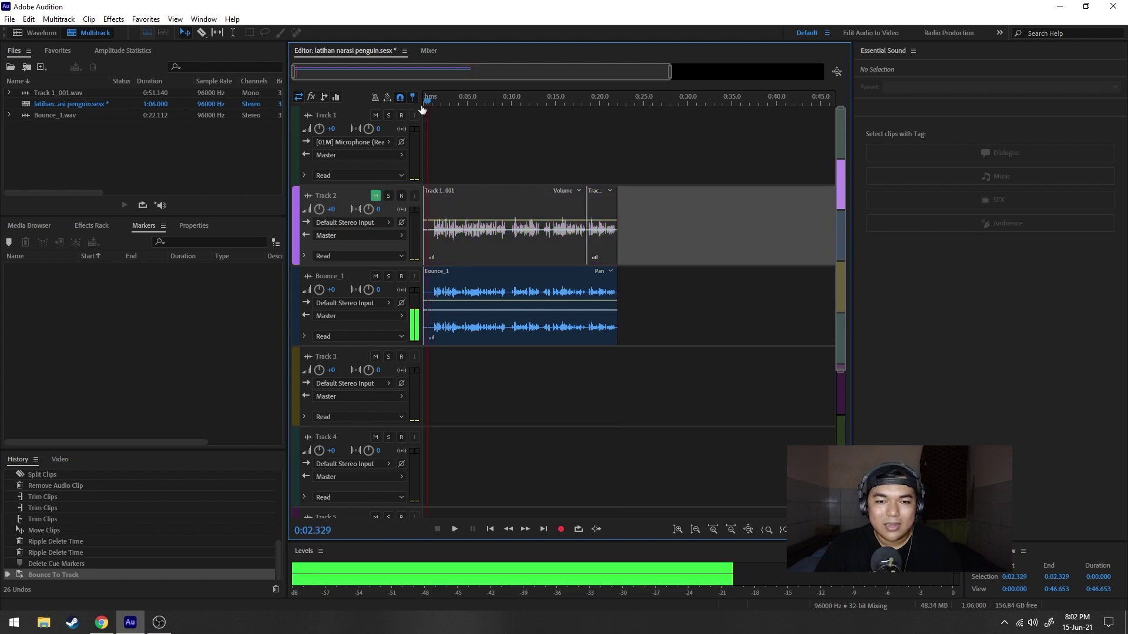
{"action": "scroll", "coordinate": [459, 136], "scroll_direction": "down", "scroll_amount": 3}
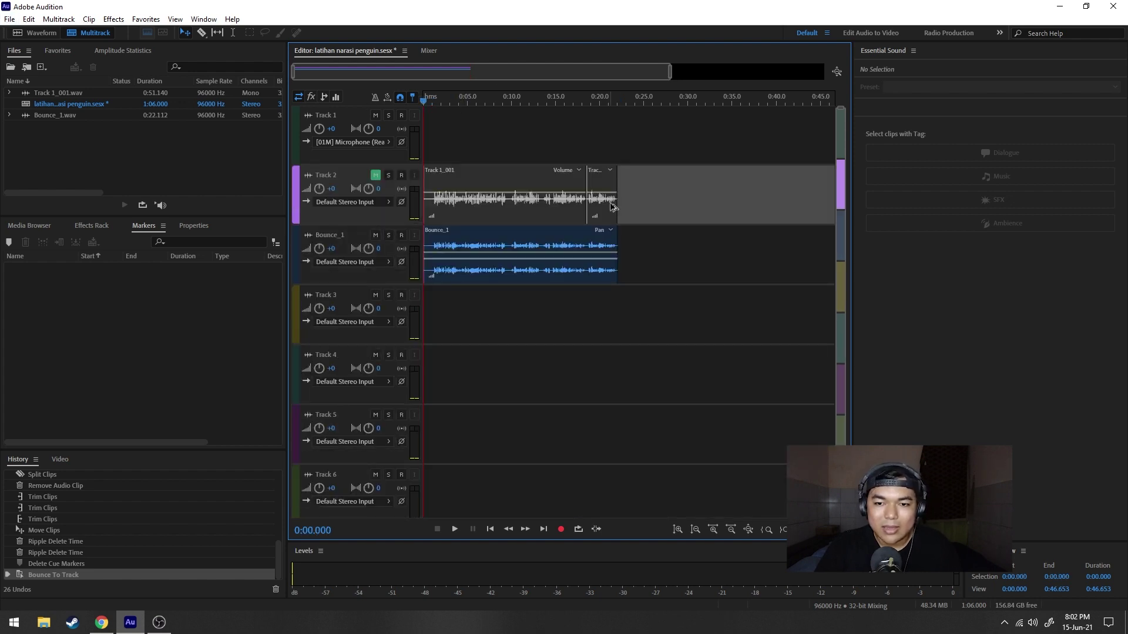
{"action": "left_click", "coordinate": [653, 259]}
{"action": "scroll", "coordinate": [642, 265], "scroll_direction": "up", "scroll_amount": 3}
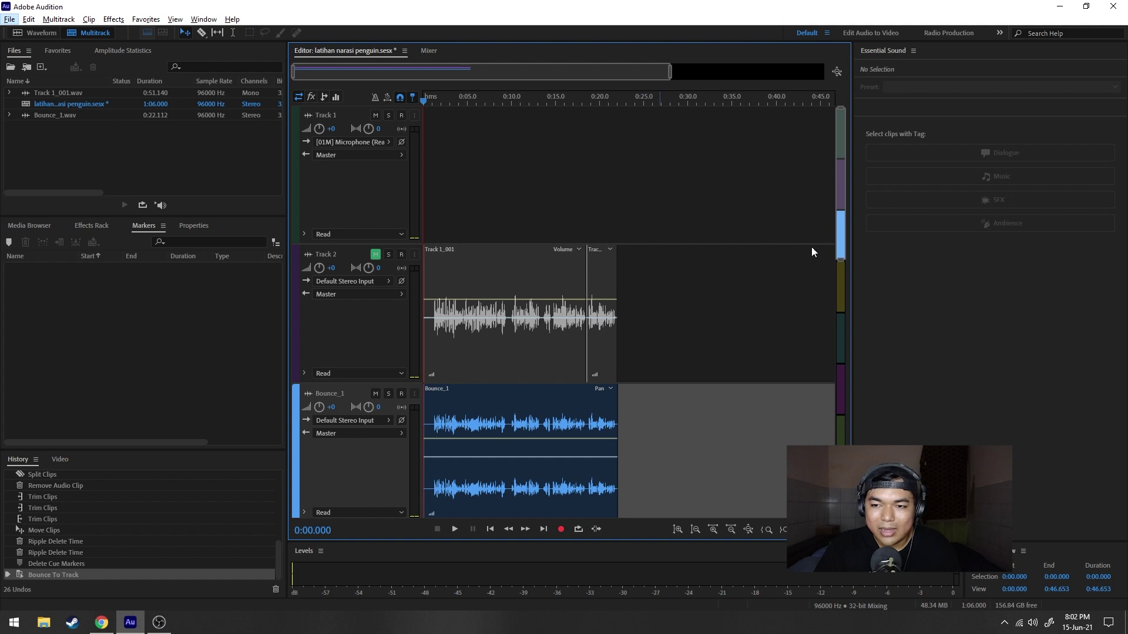